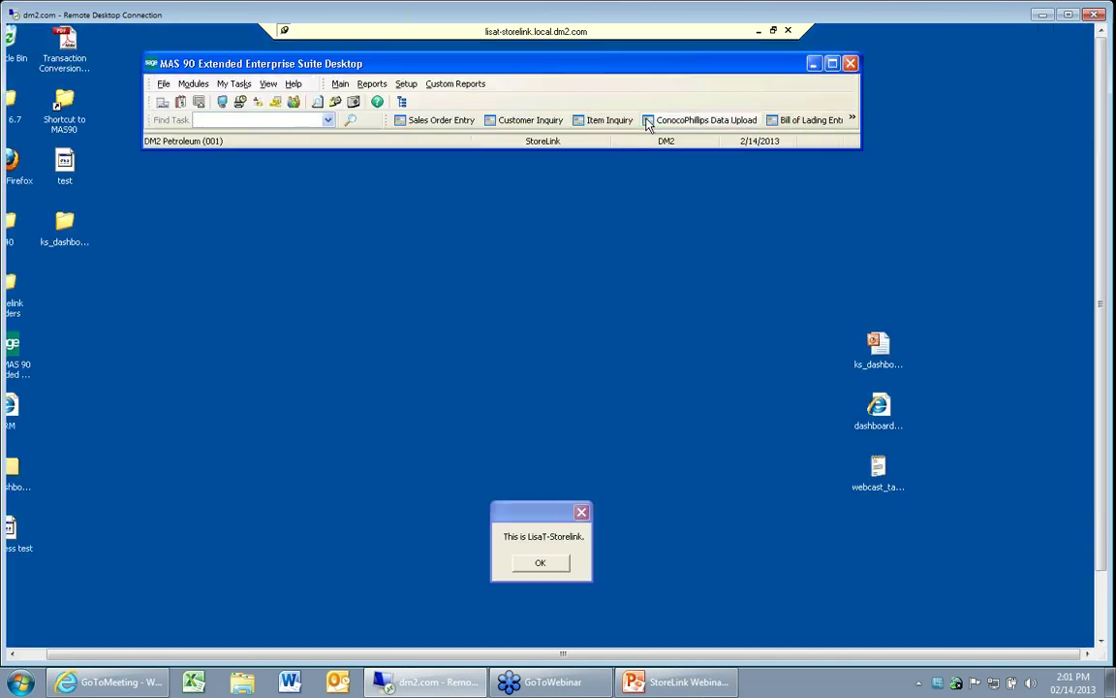
Open the OMIS reports and enter the password to unlock them.
click(363, 86)
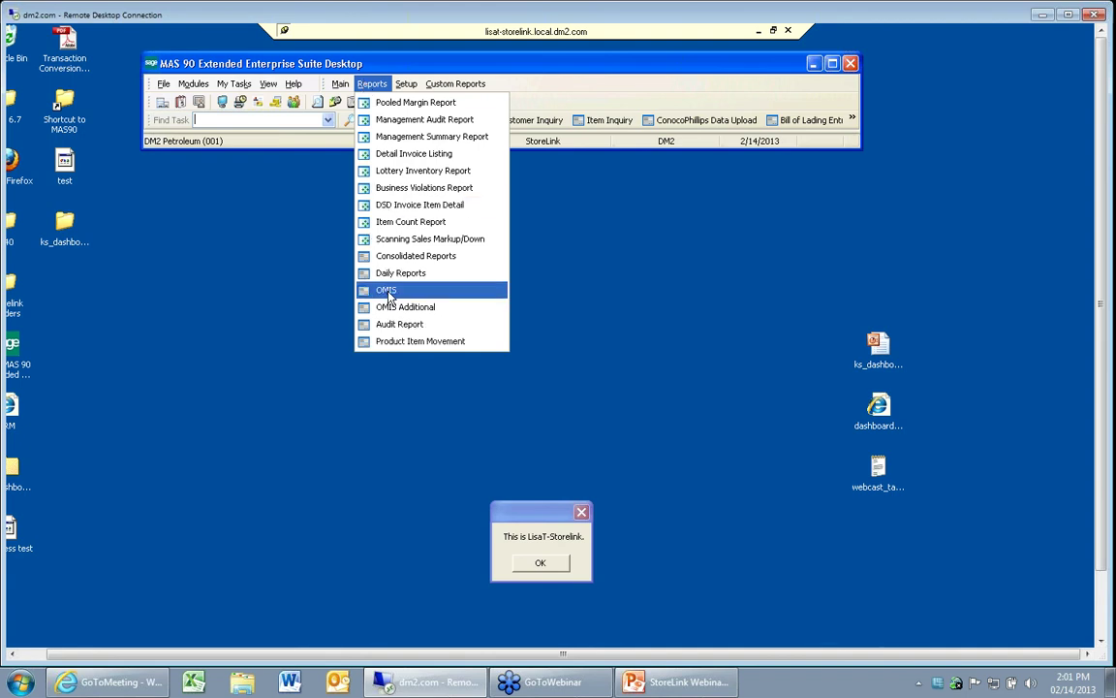
click(387, 291)
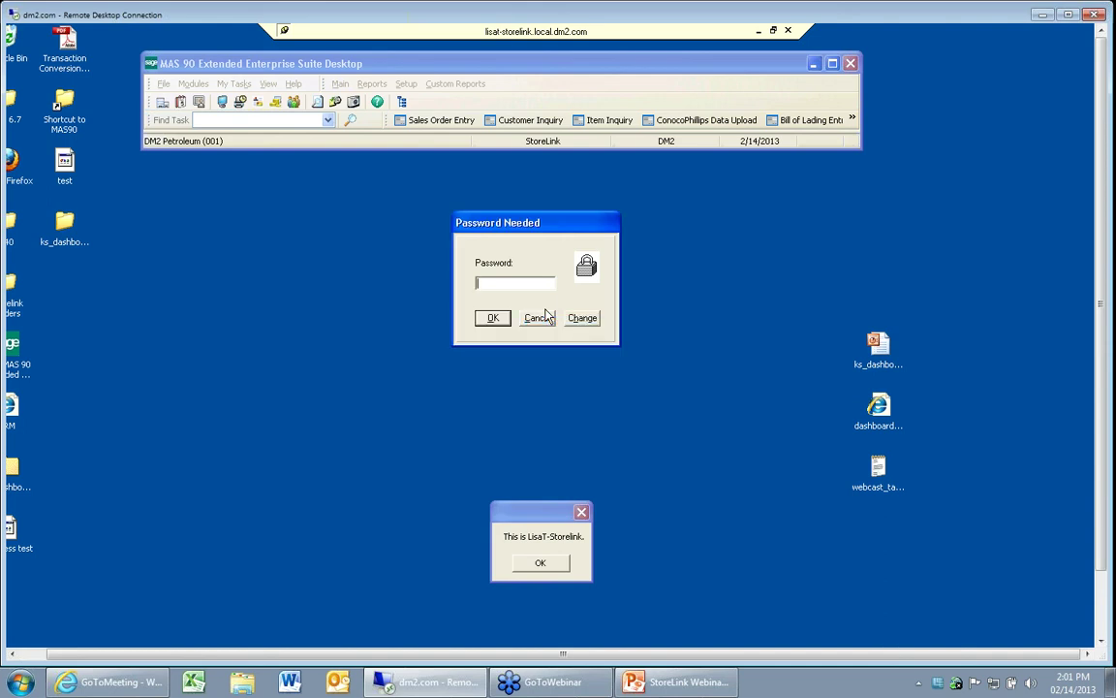
text(****)
click(489, 319)
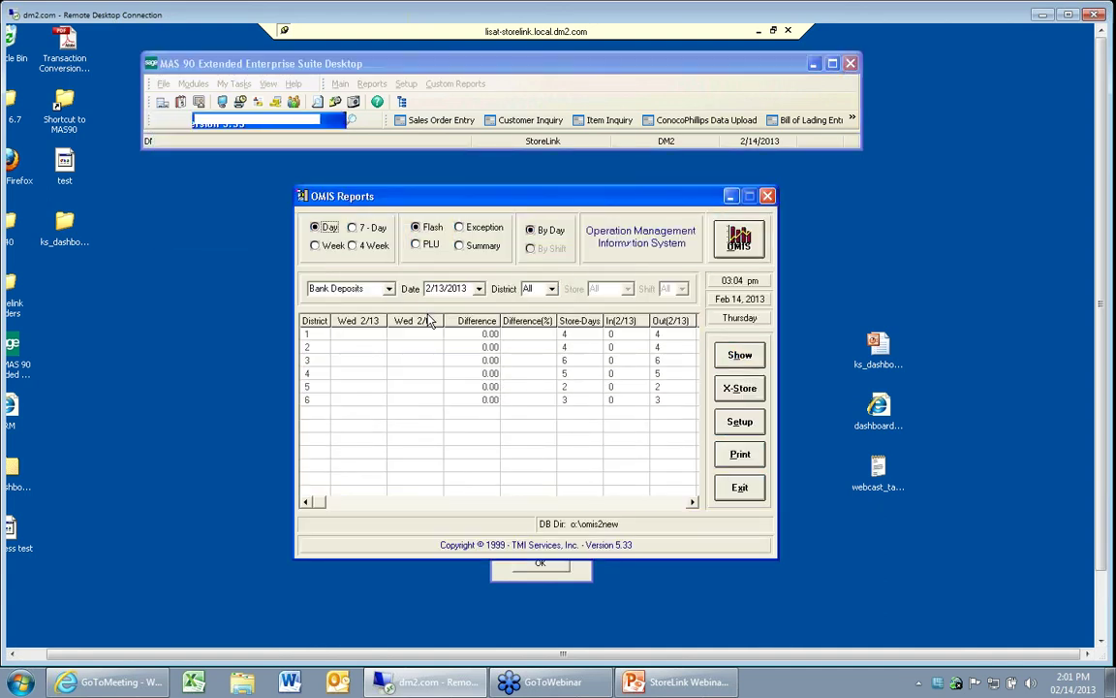
Show the daily Bank Deposits flash report for district 1 and look through the available report types.
click(551, 289)
click(532, 313)
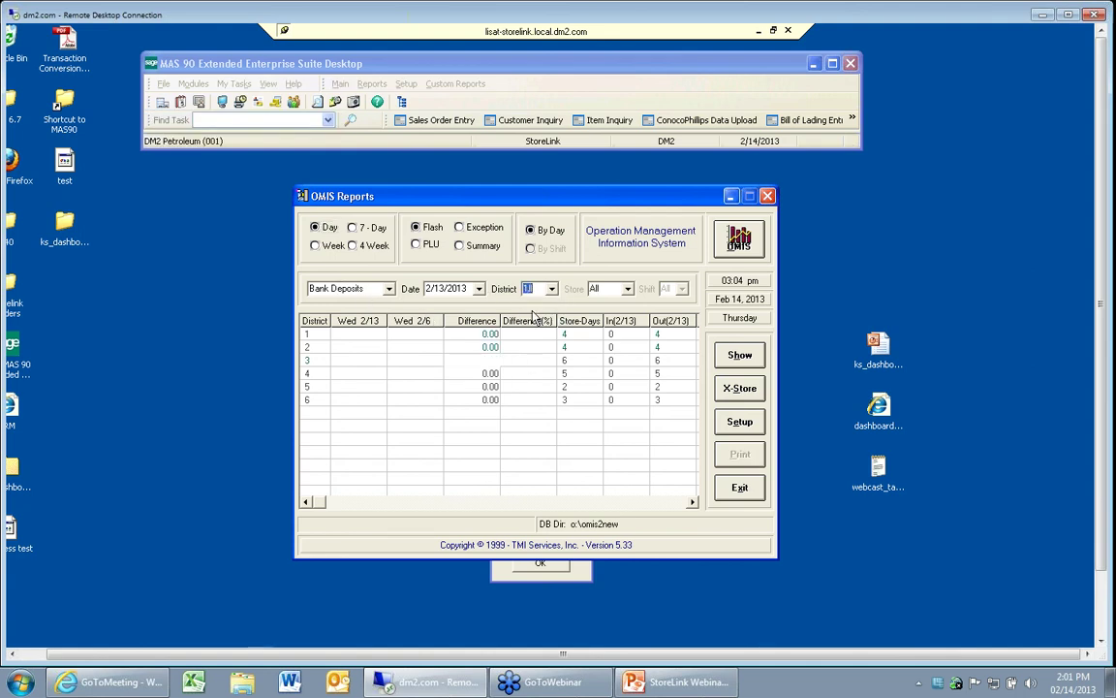
click(740, 356)
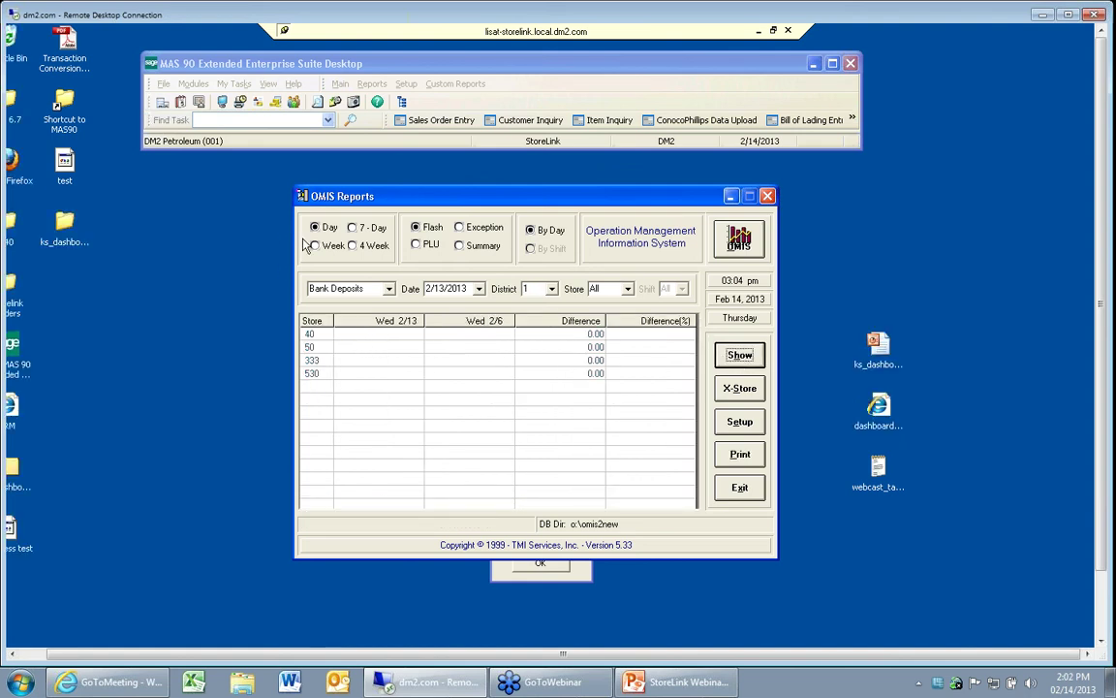
click(388, 289)
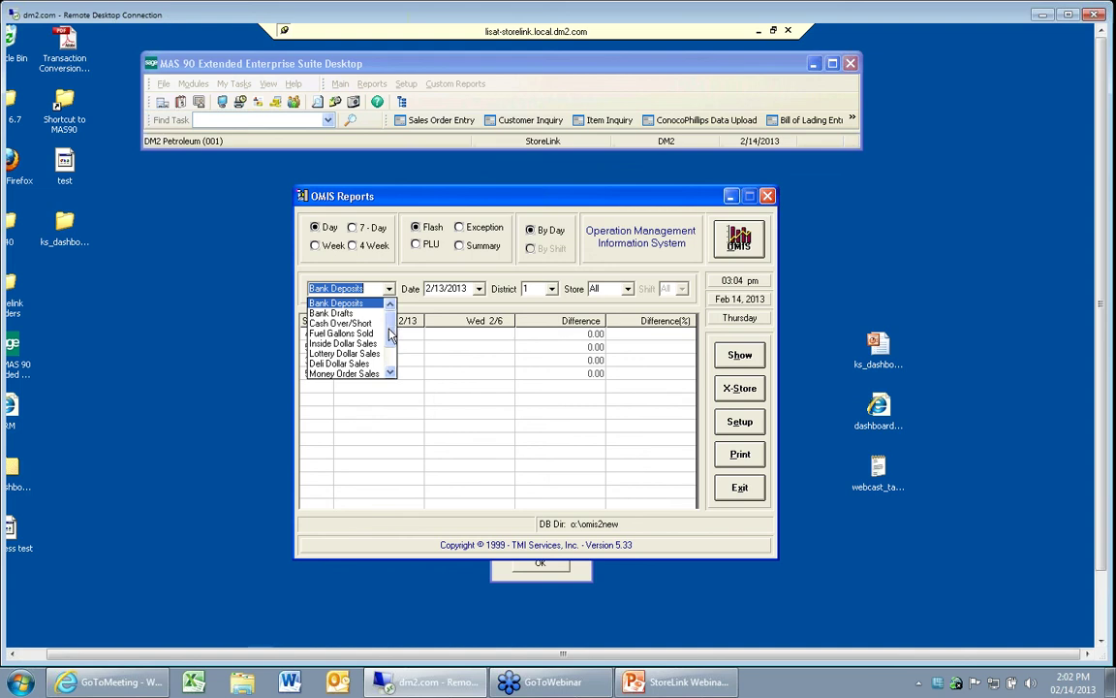
drag(391, 332, 389, 363)
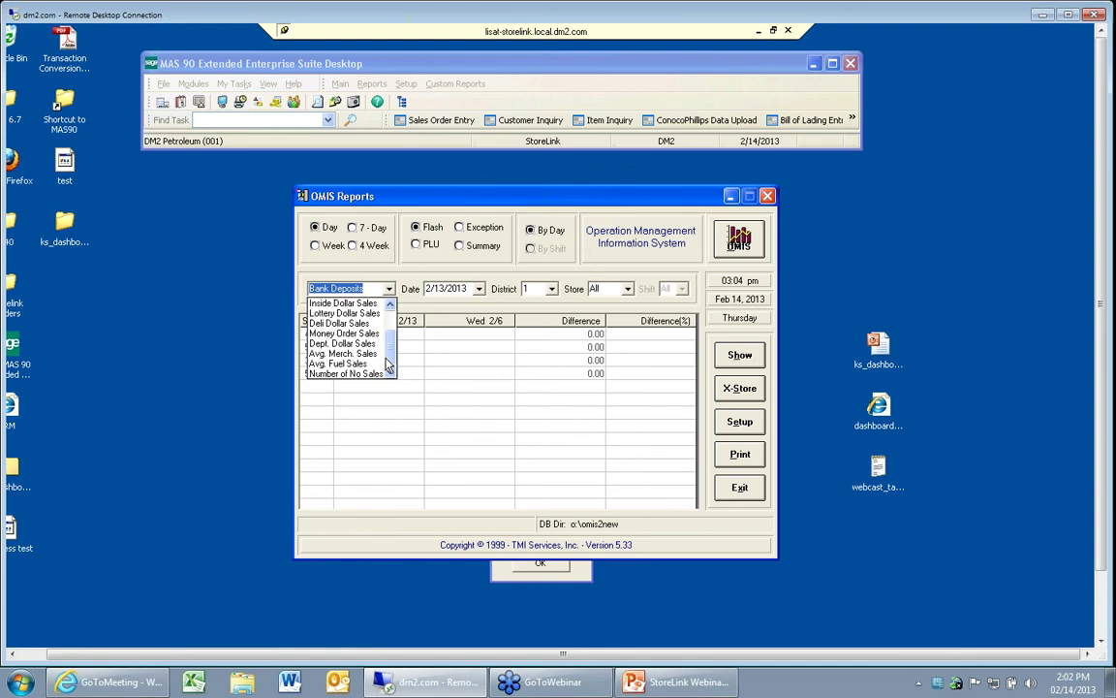
click(409, 269)
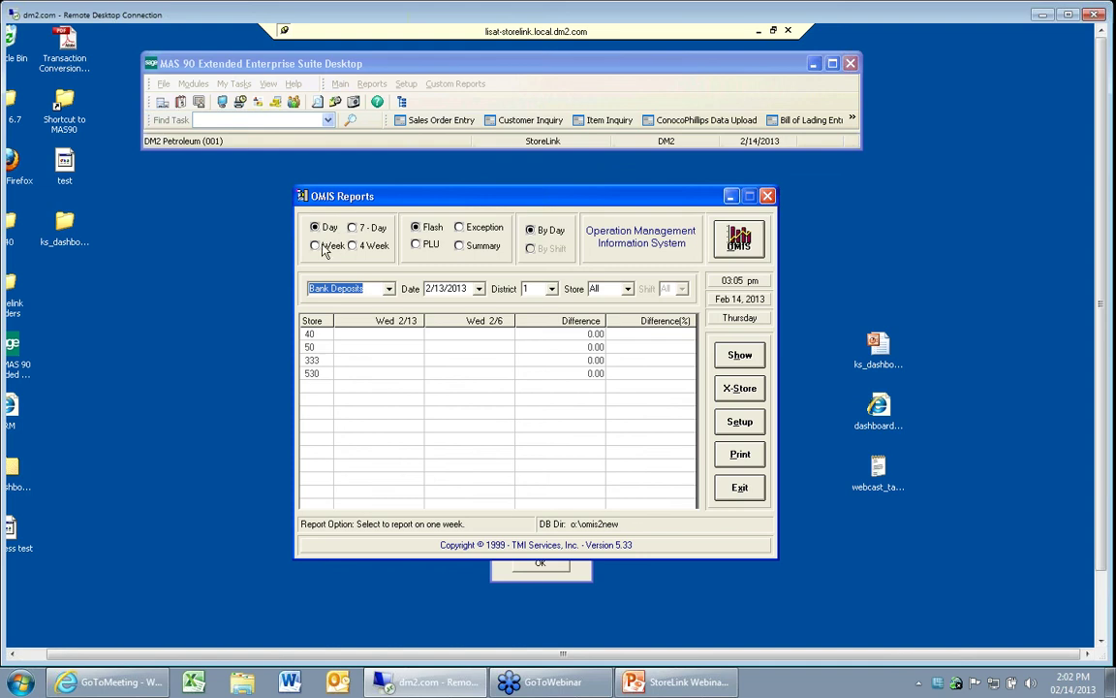
Show the district 1 Bank Deposits report over a 7-day period and view its total and average columns.
click(353, 227)
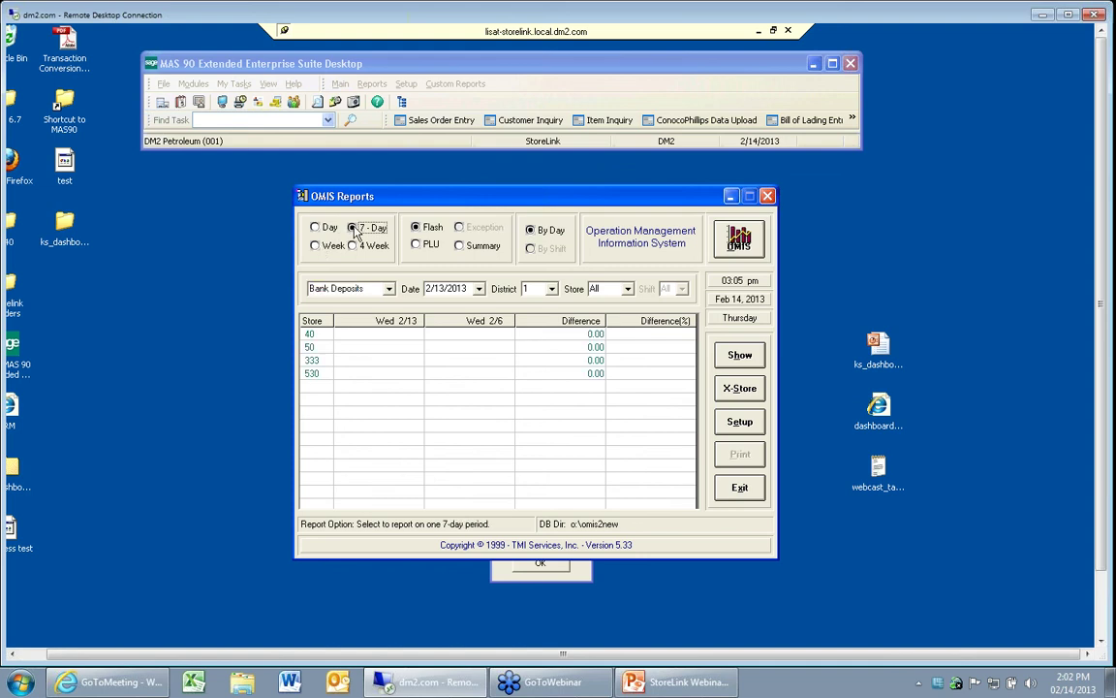
click(736, 355)
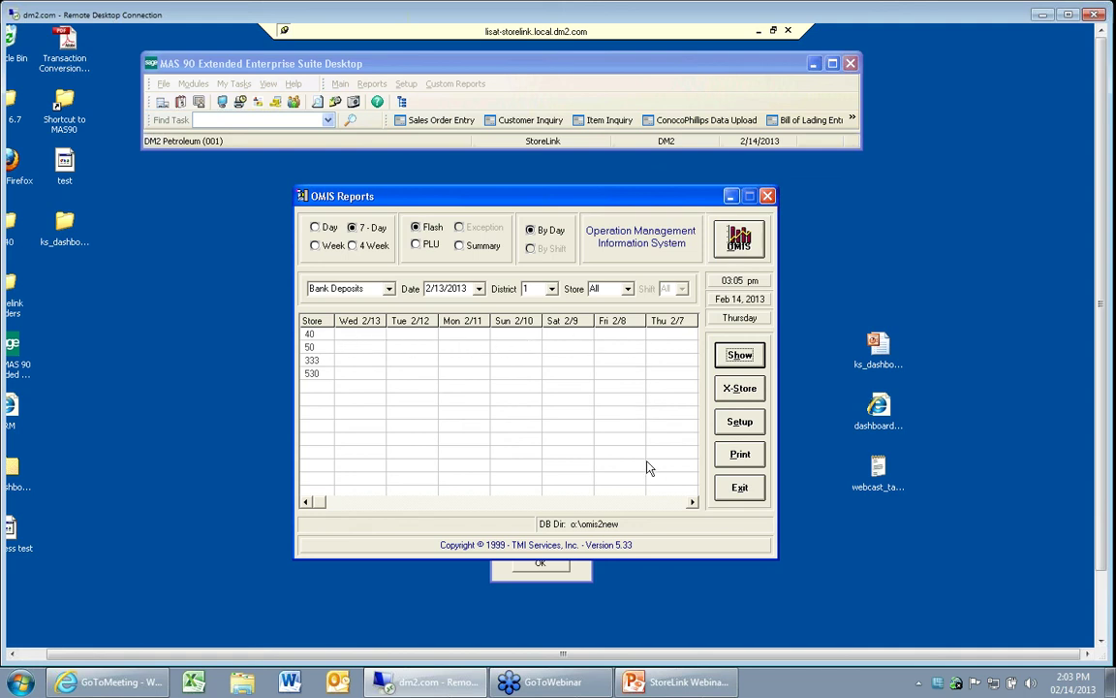
click(671, 503)
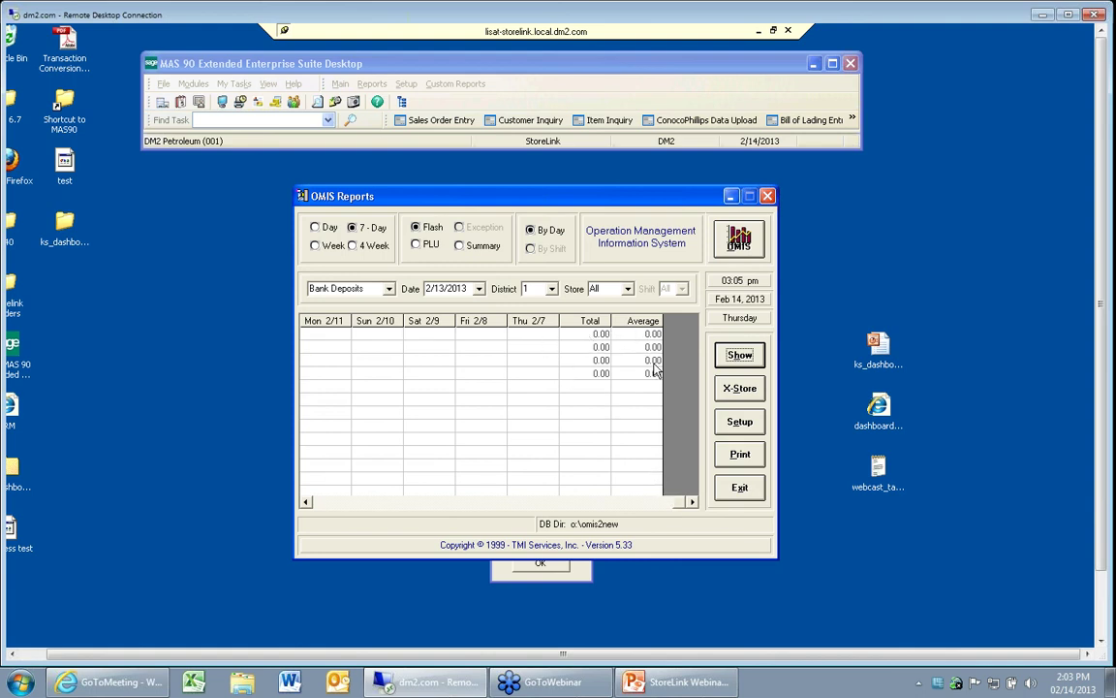
Show the district 1 Bank Deposits report for the Week period and again for the 4 Week period.
click(315, 246)
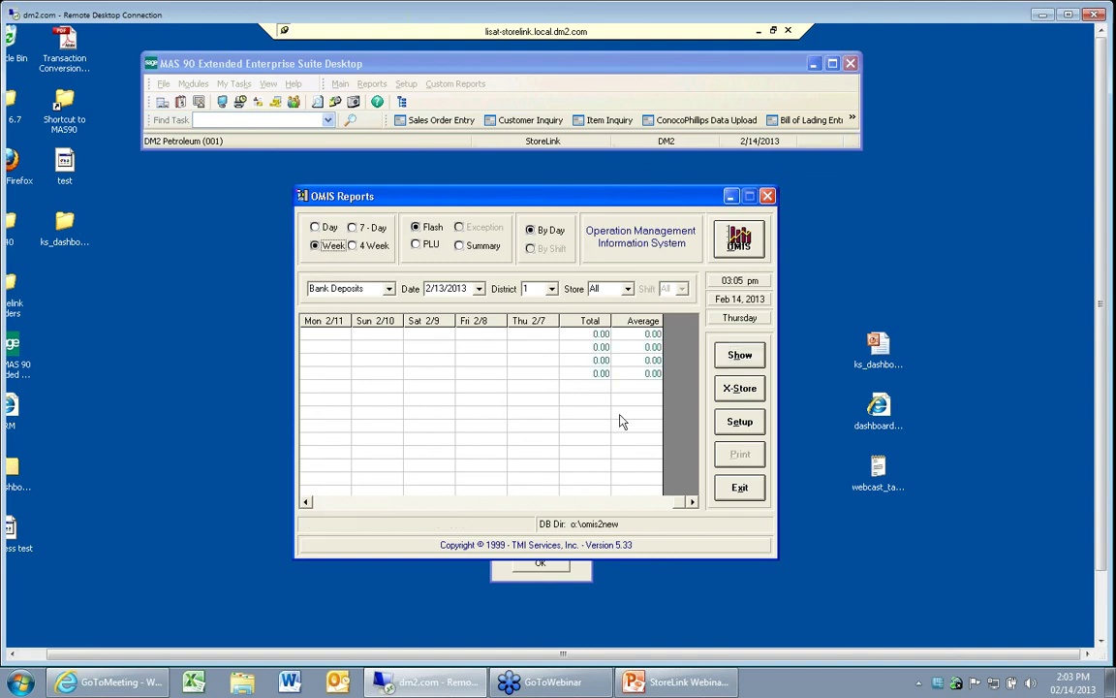
click(744, 354)
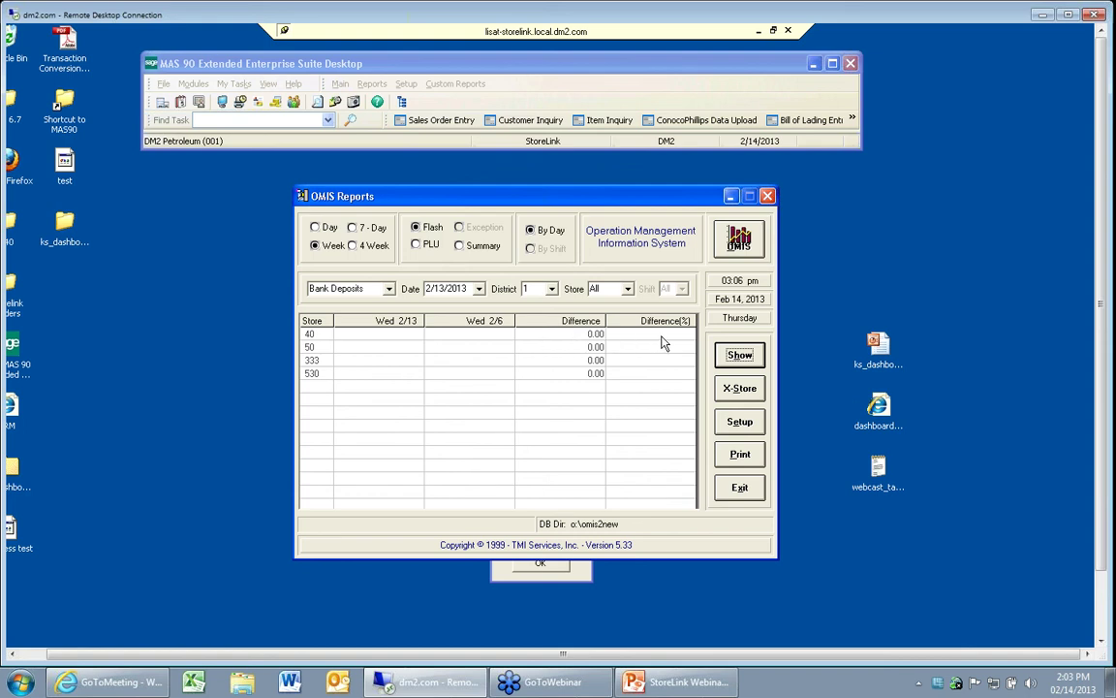
click(353, 246)
click(734, 357)
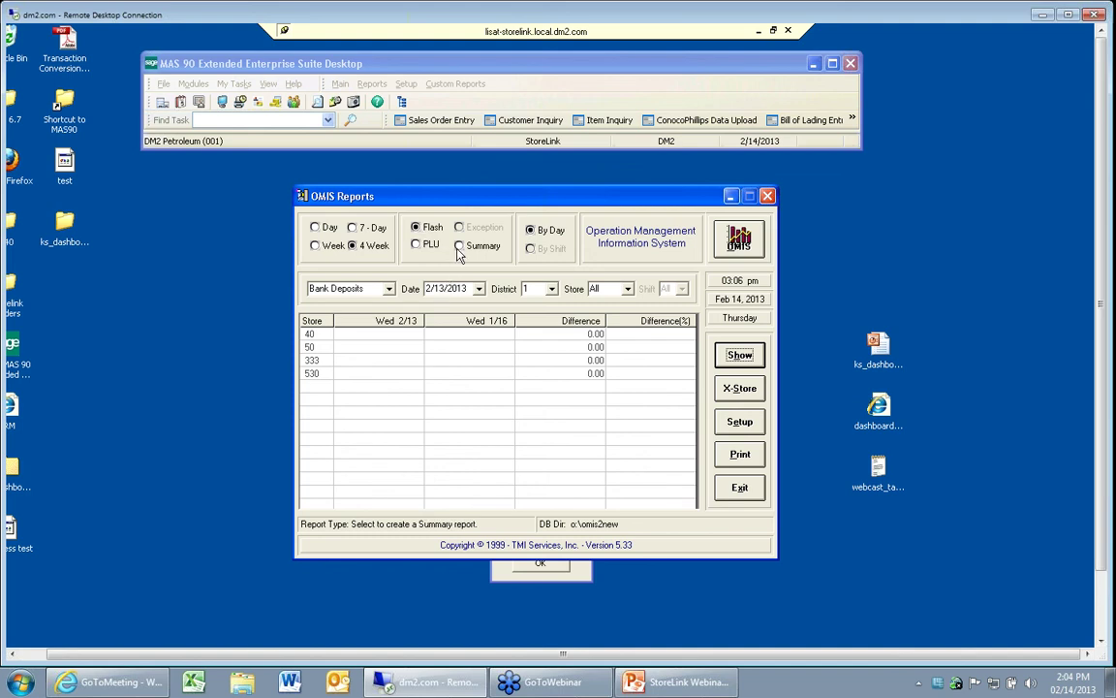
Show the 4 Week Bank Deposits report for all districts.
click(552, 292)
click(543, 308)
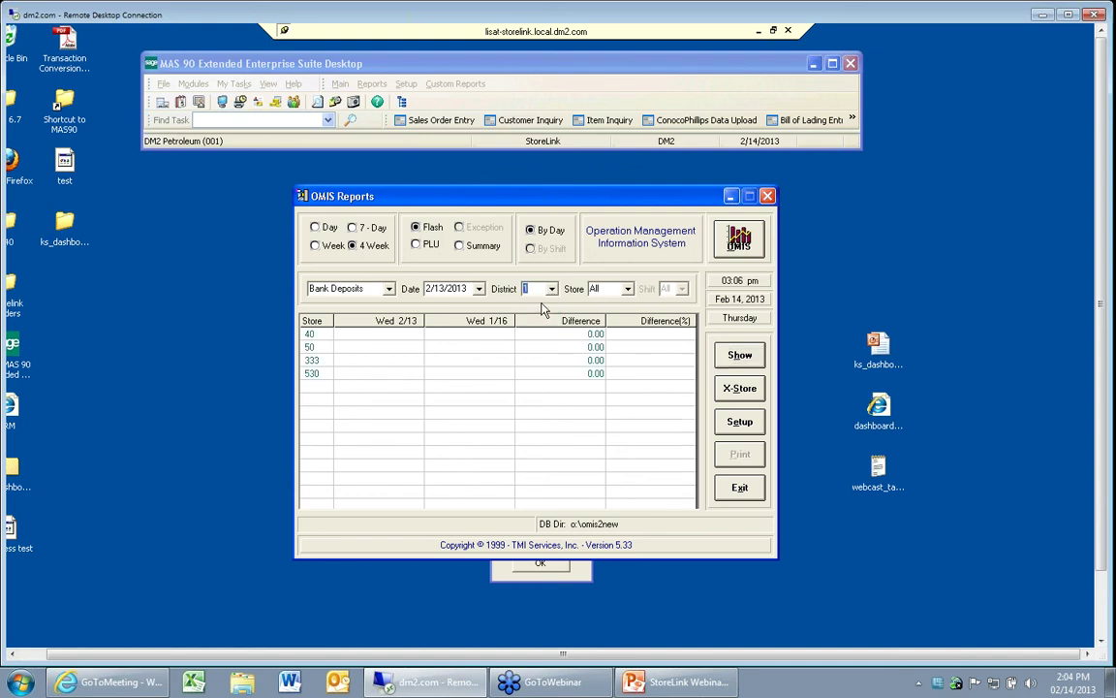
click(739, 354)
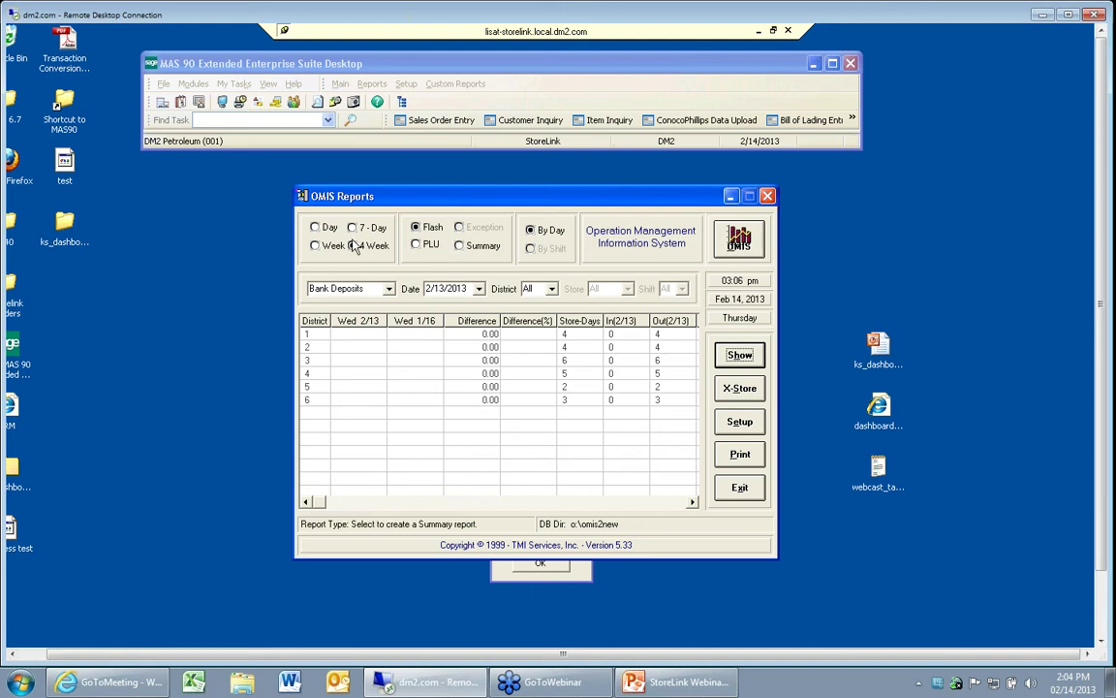
Switch the report period back to Day and display the Exception report for district 1.
click(315, 227)
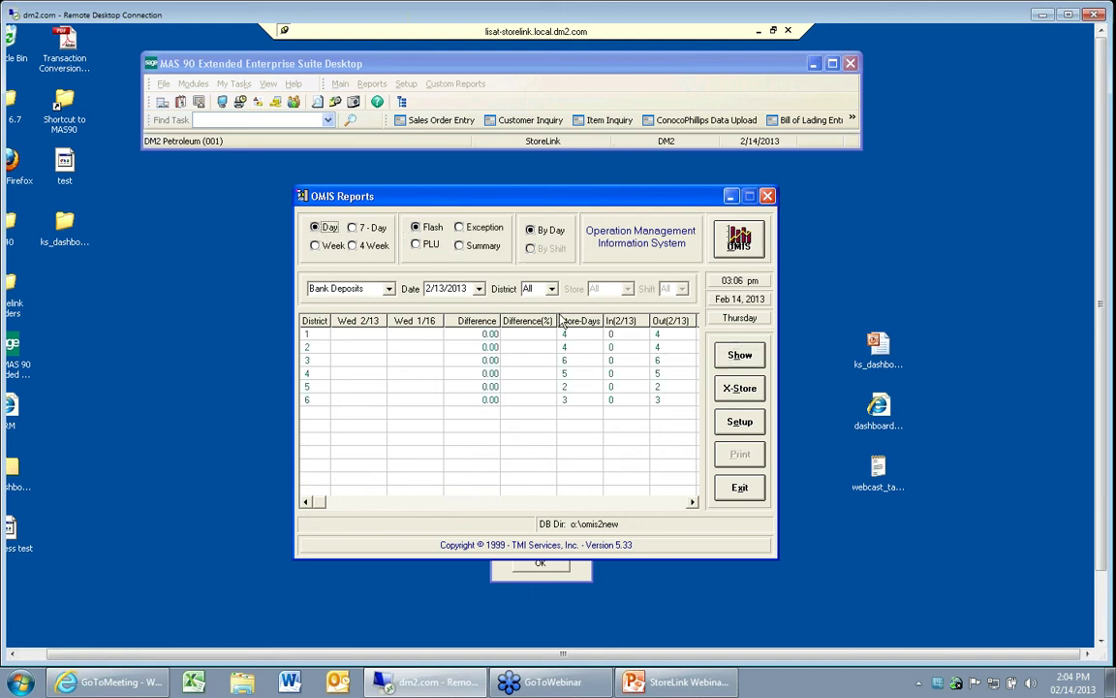
click(530, 289)
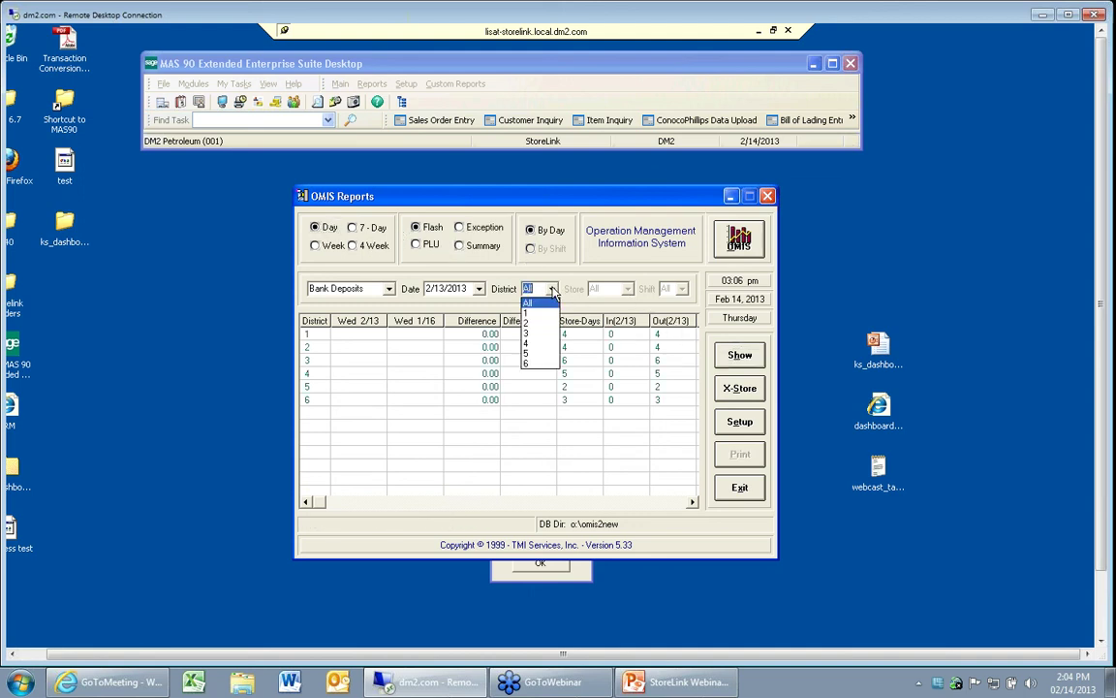
click(530, 313)
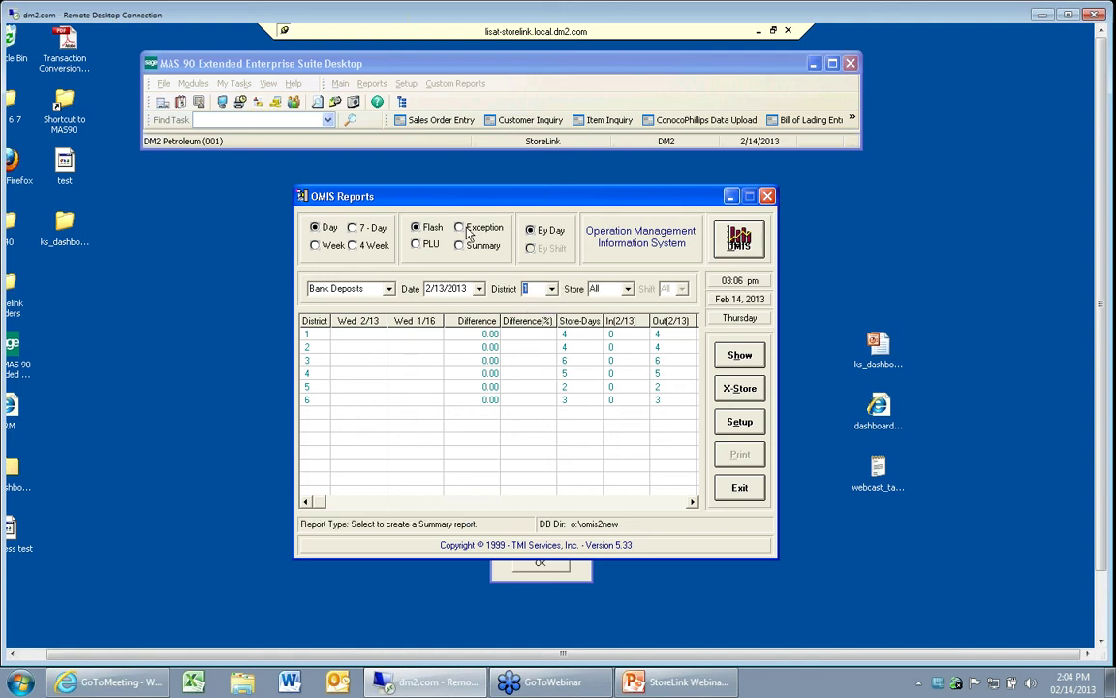
click(460, 227)
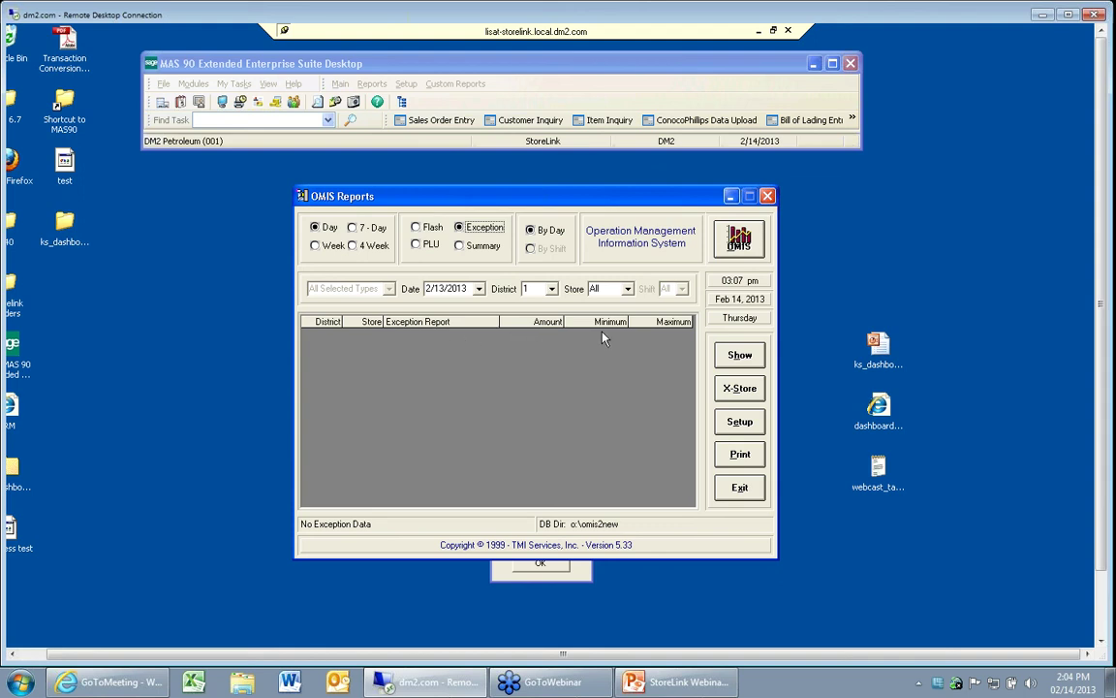
Open the report item setup and review which items have exception reporting and minimum and maximum limits.
click(738, 426)
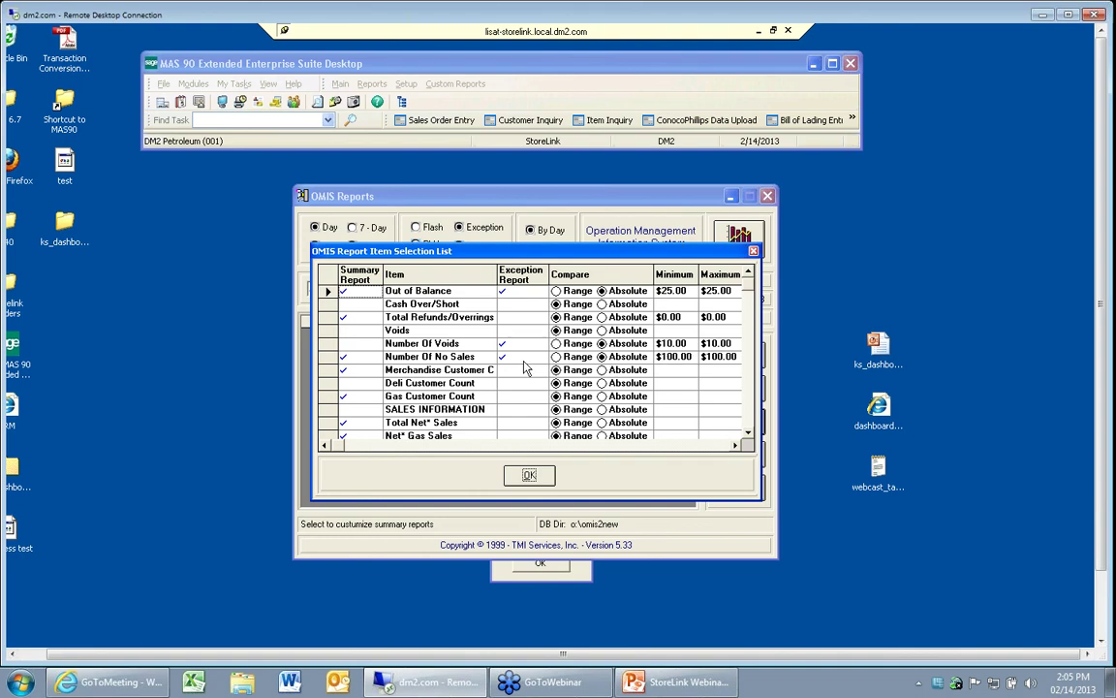
click(744, 427)
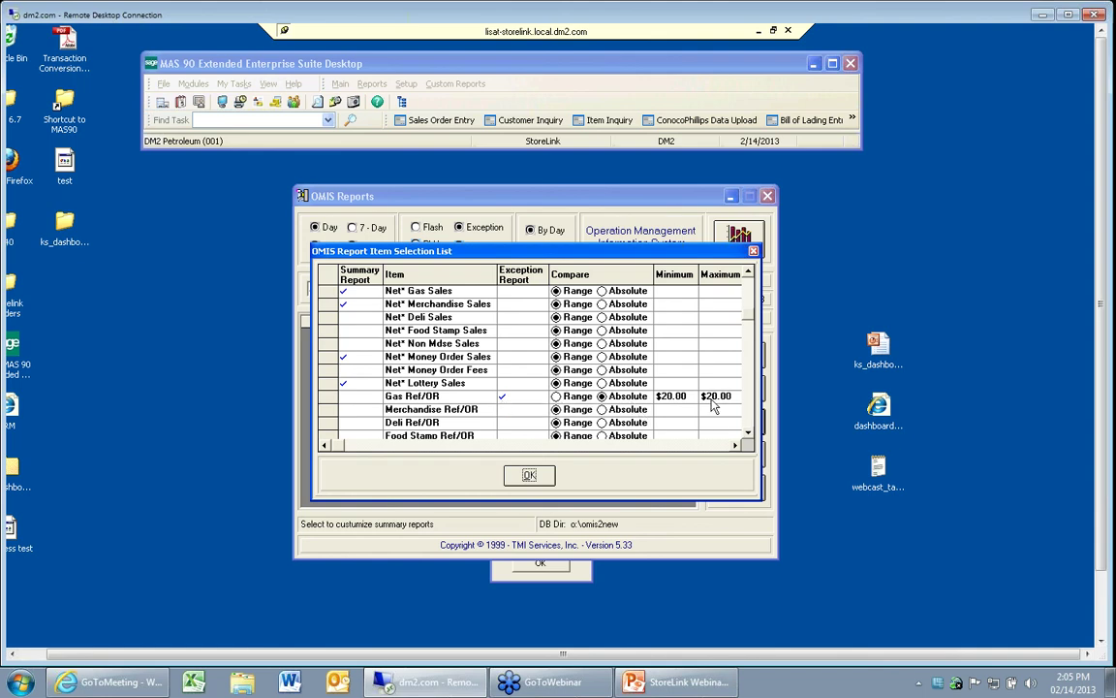
click(751, 426)
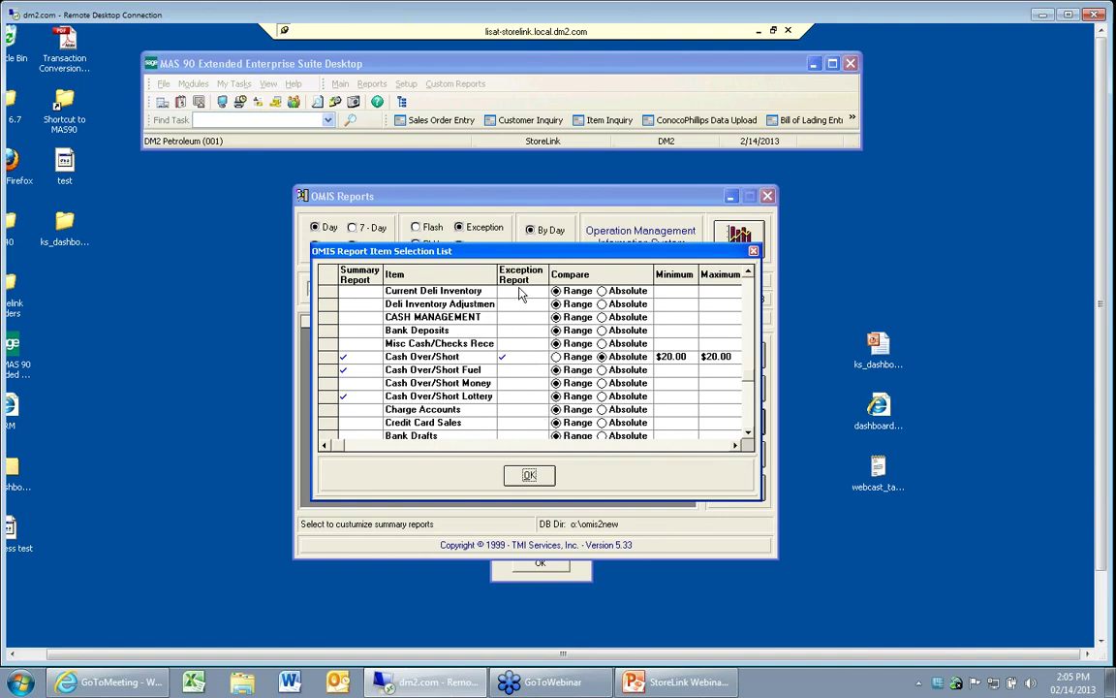
click(751, 300)
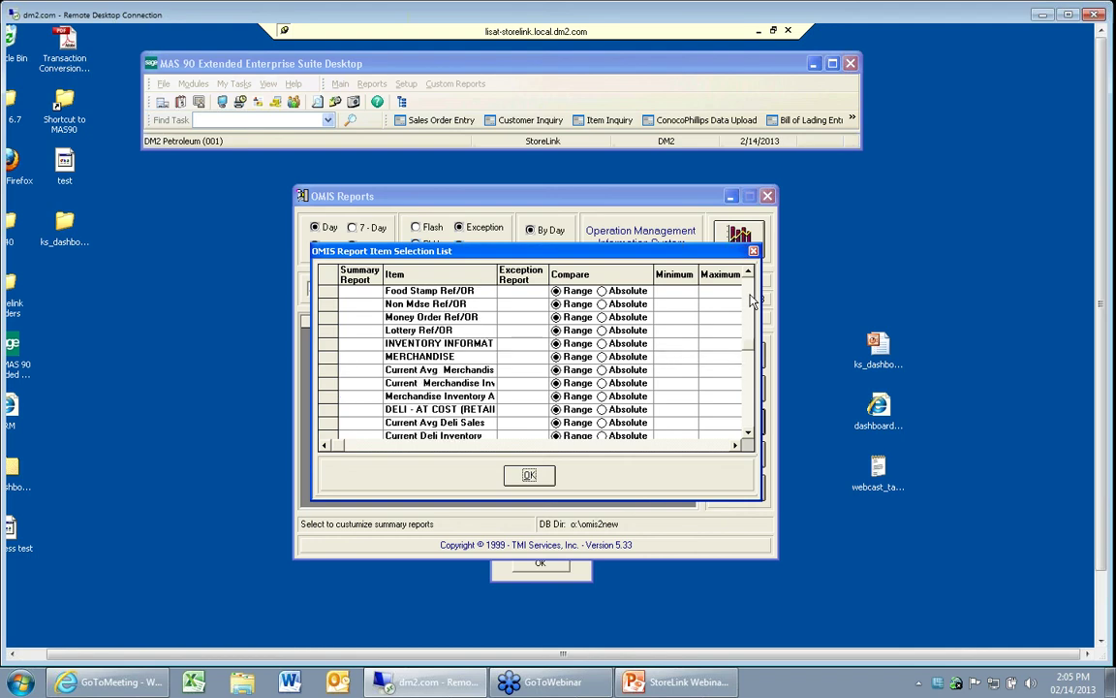
click(751, 300)
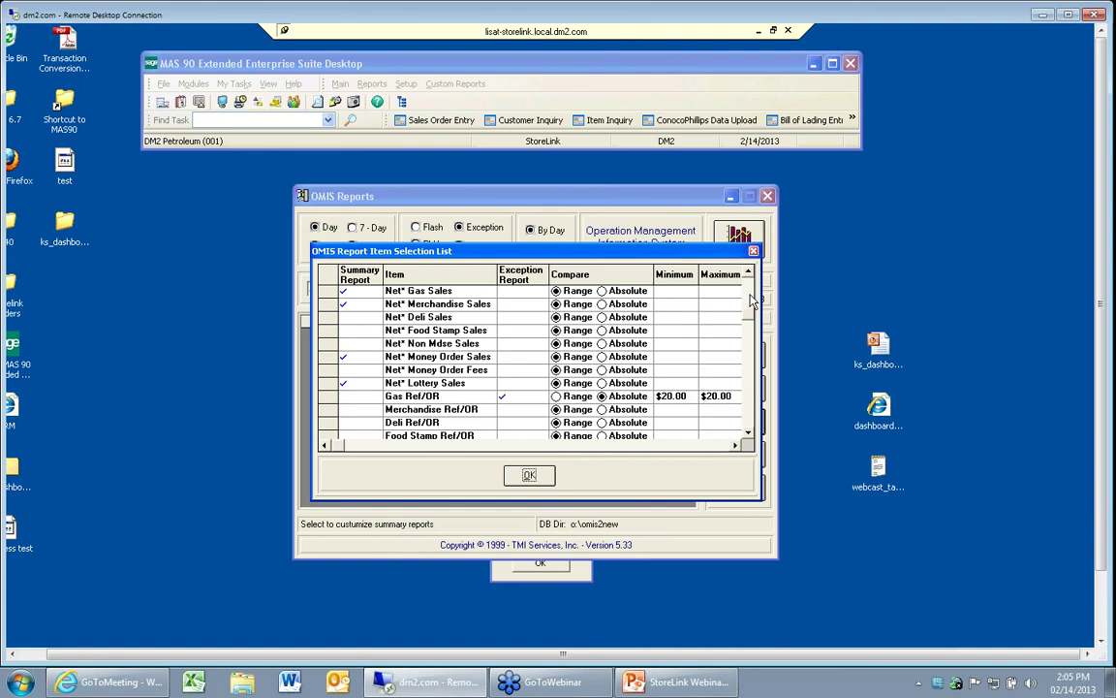
click(751, 303)
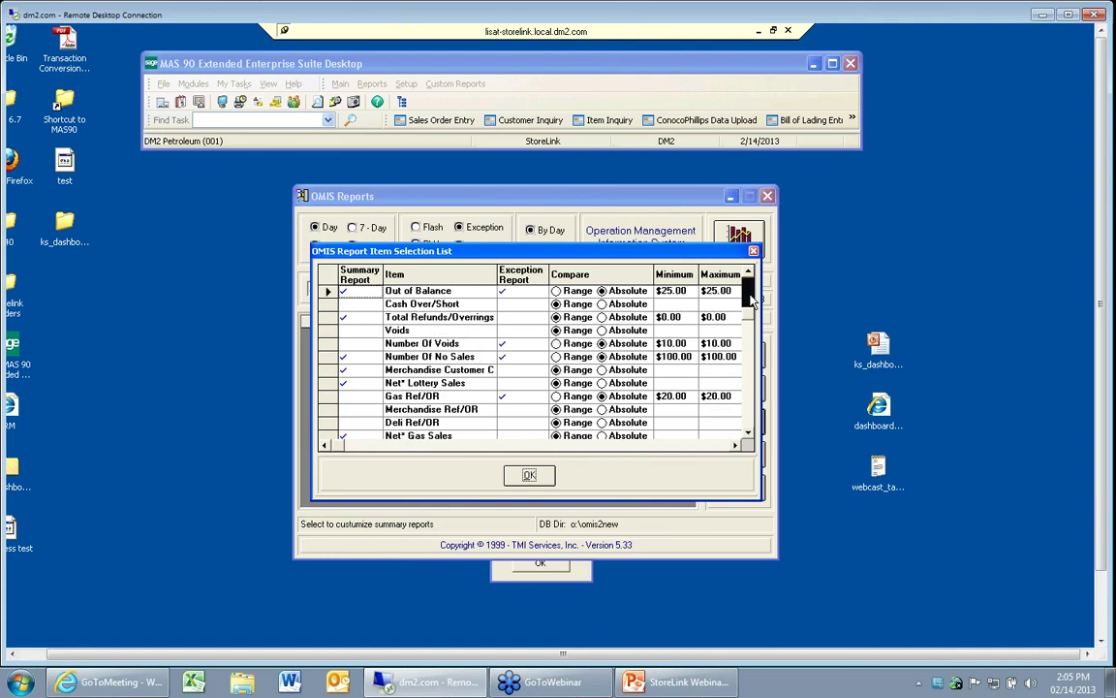
Include Voids in the exception report with both its minimum and maximum set to $100.00.
click(504, 333)
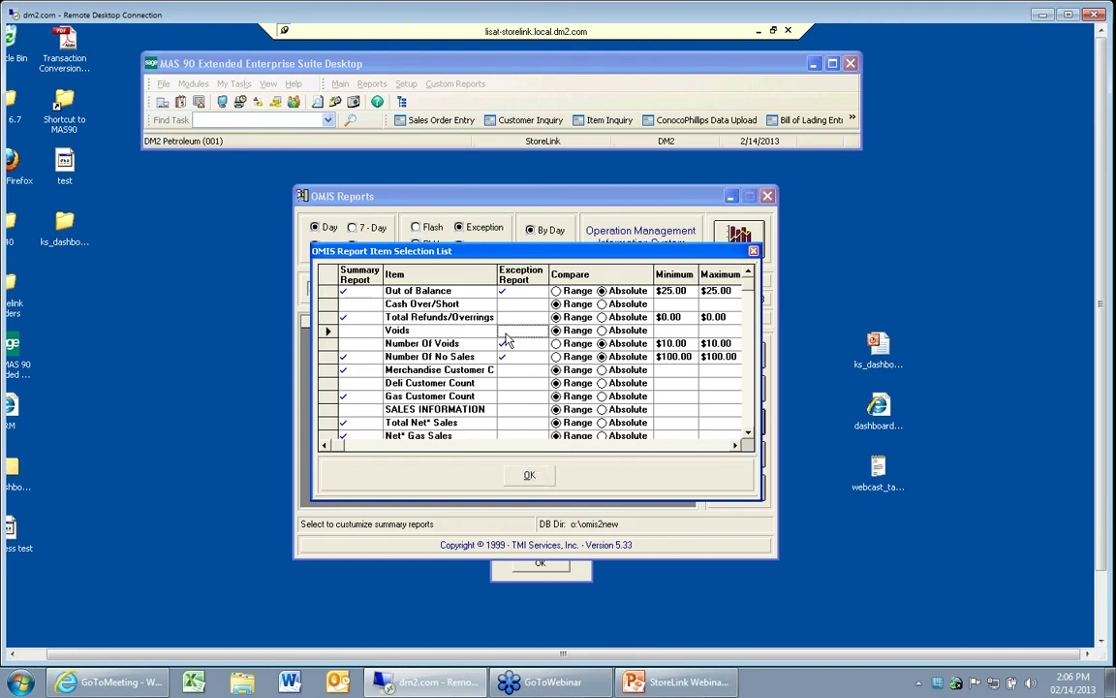
click(505, 333)
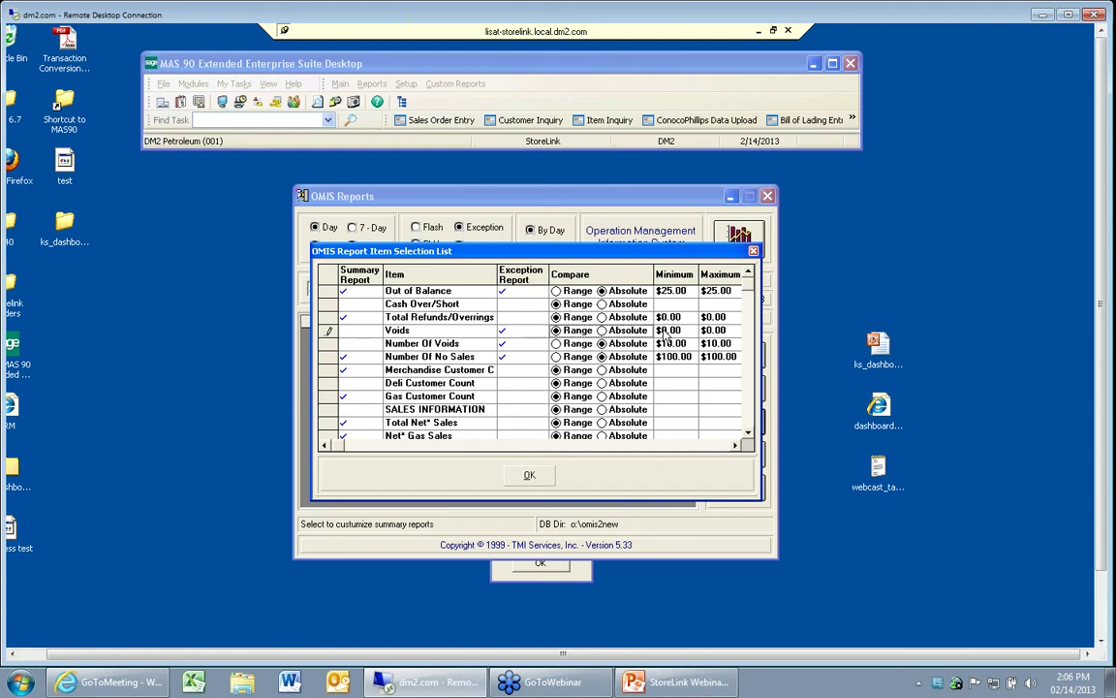
click(602, 330)
click(680, 330)
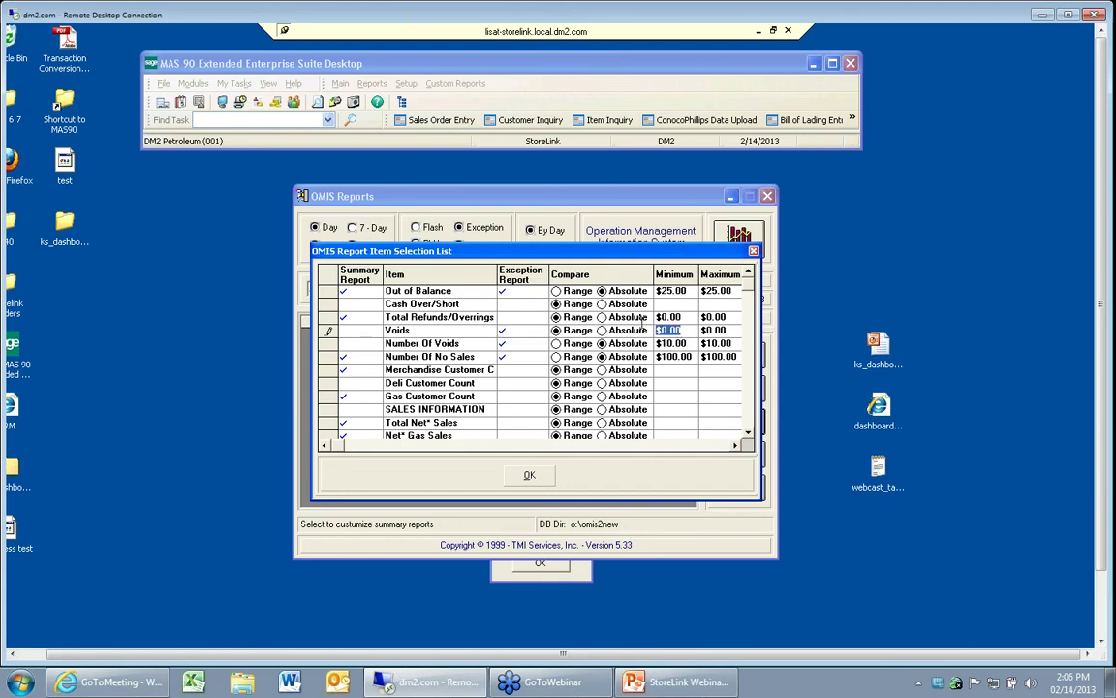
text(100)
key(Tab)
key(Tab)
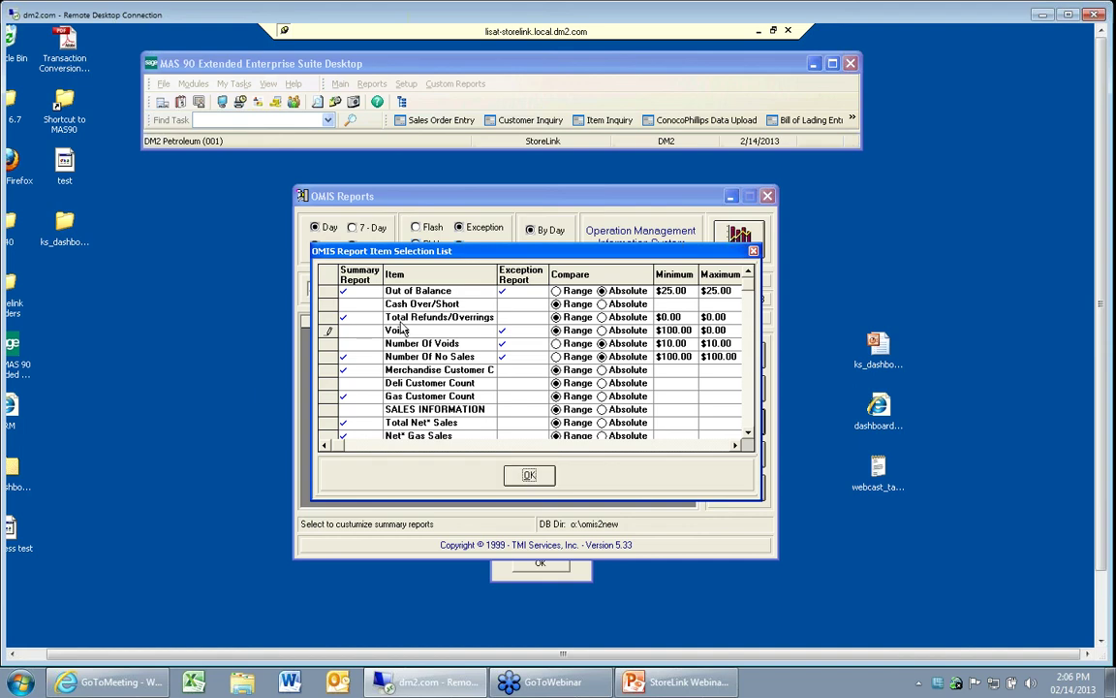
click(732, 335)
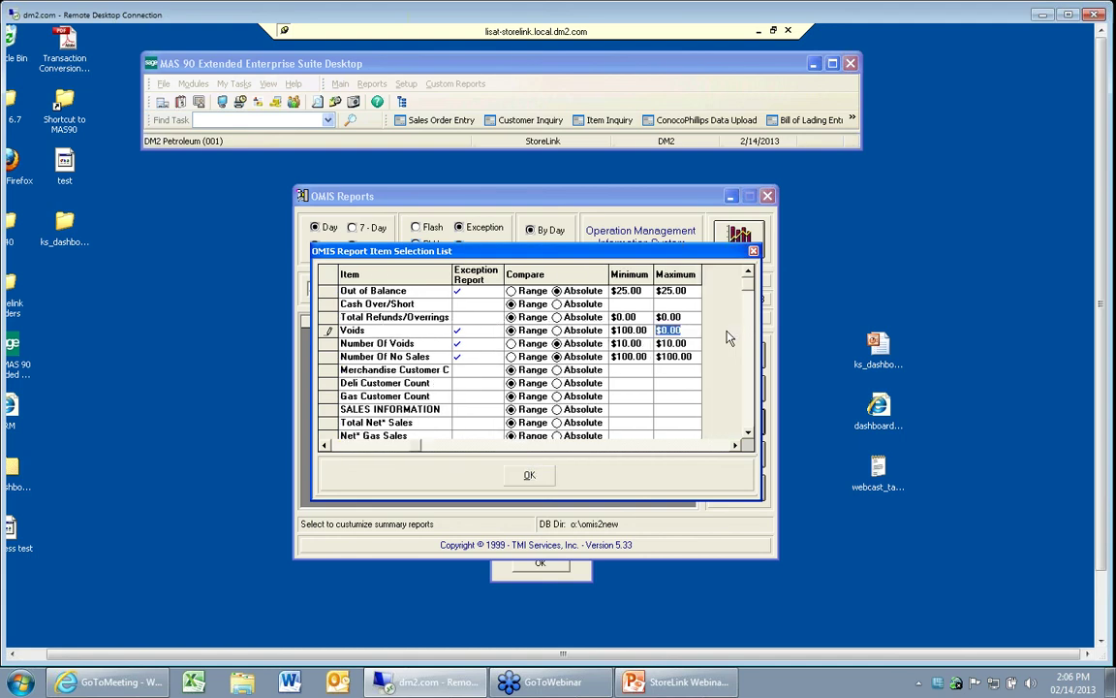
text(100)
key(Return)
click(323, 445)
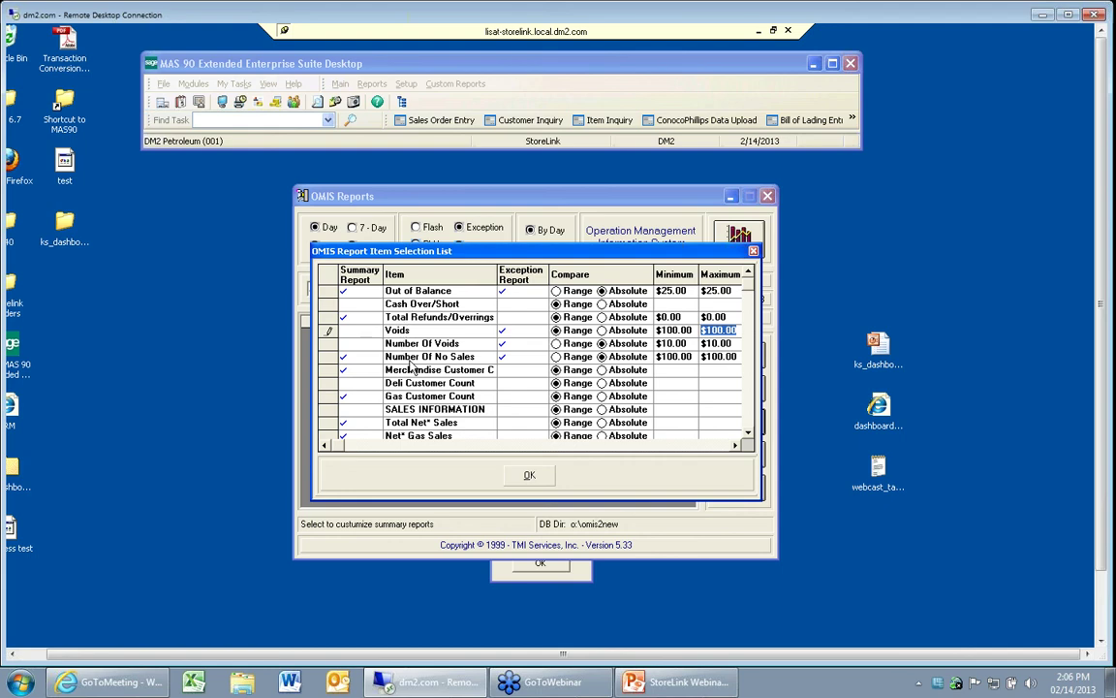
Add Number Of Voids to the summary report, save the item selection, and display the Summary report.
click(362, 345)
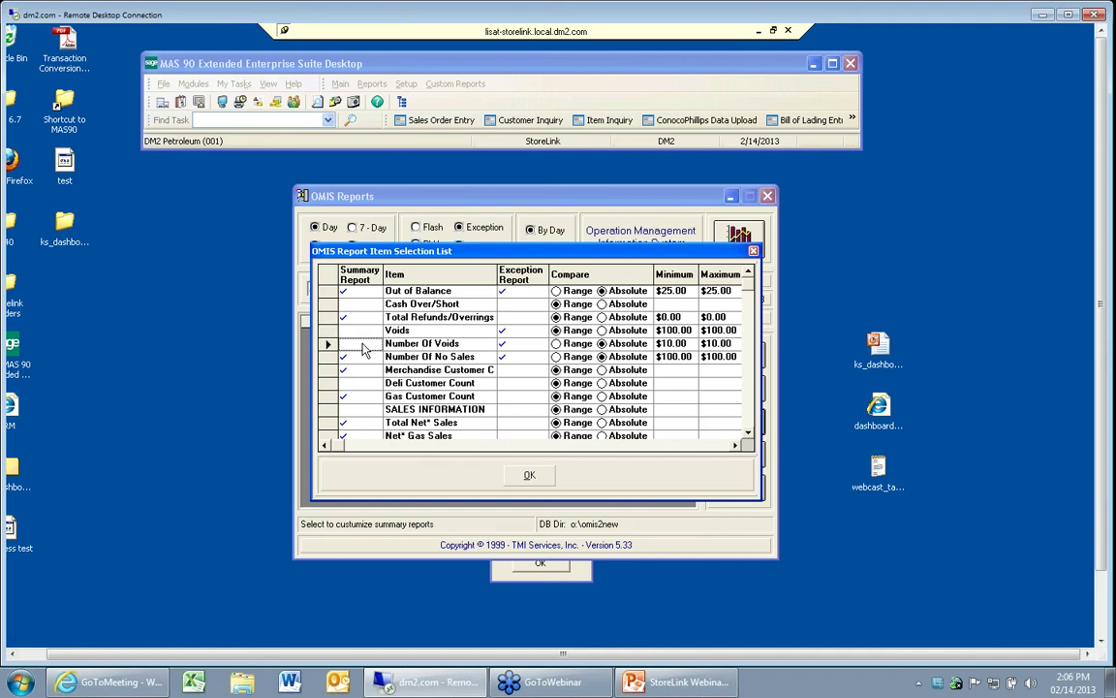
click(361, 347)
click(531, 482)
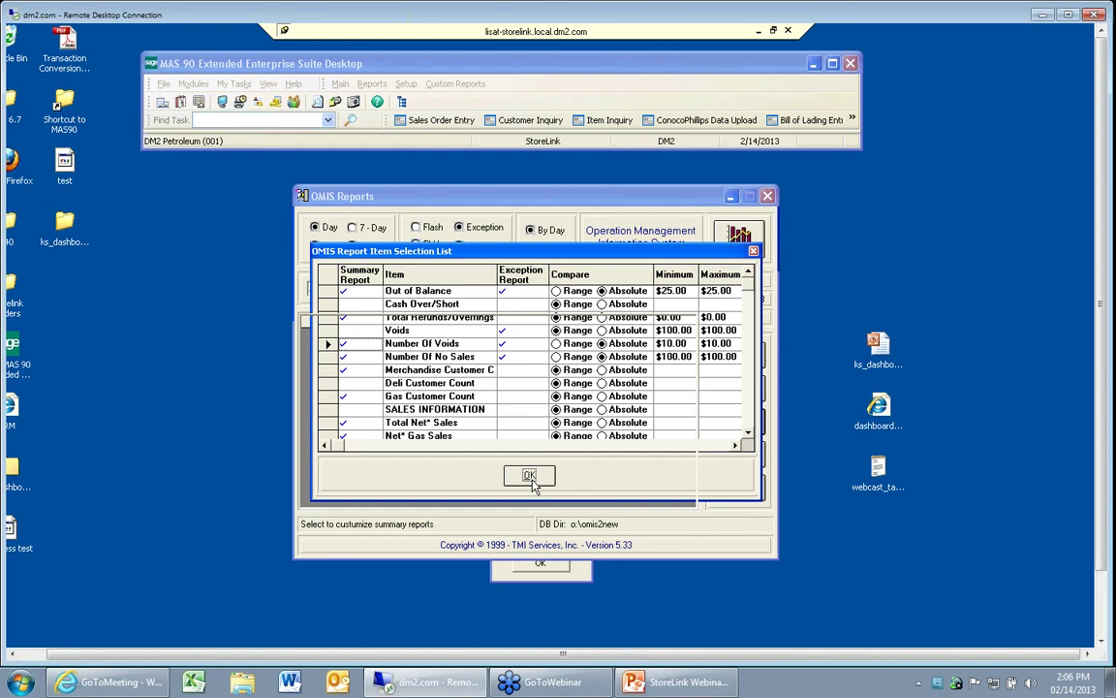
click(460, 246)
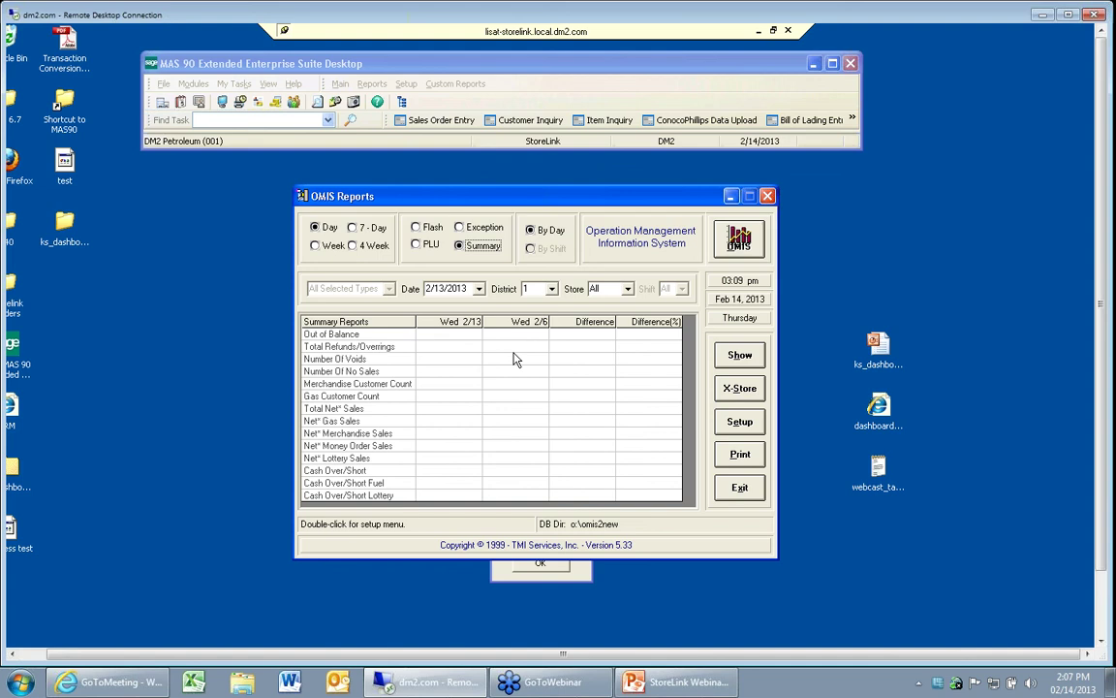
Switch to the PowerPoint presentation, resume the slide show from the current Reporting slide, and advance to the Pooled Margin slide.
click(1041, 15)
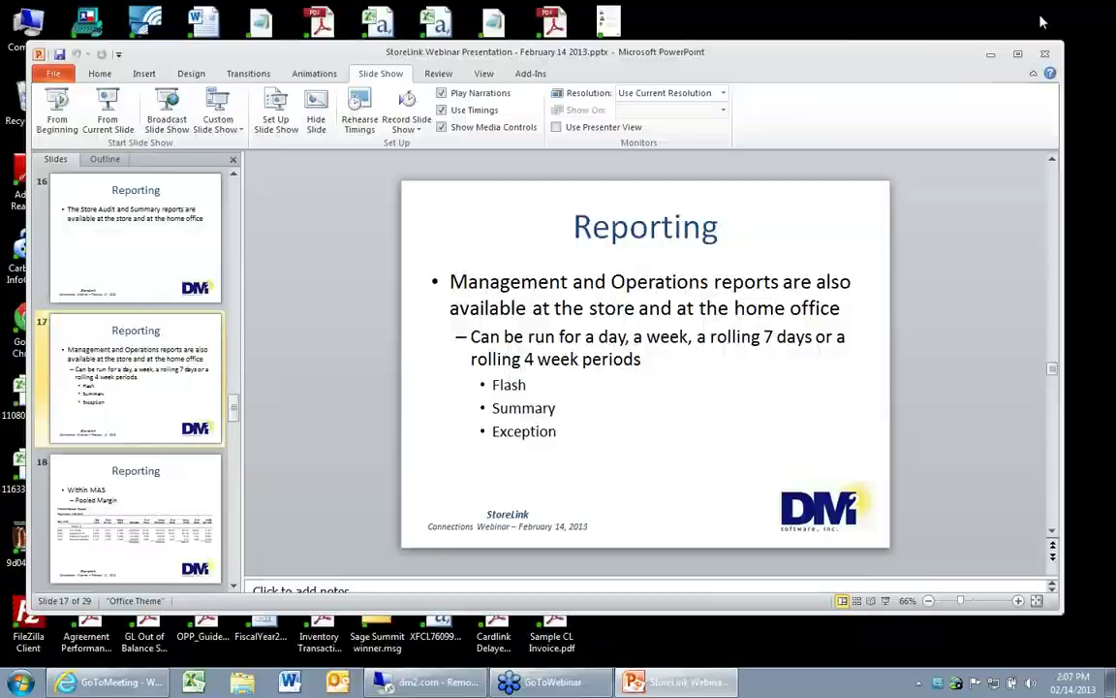
click(155, 102)
key(Right)
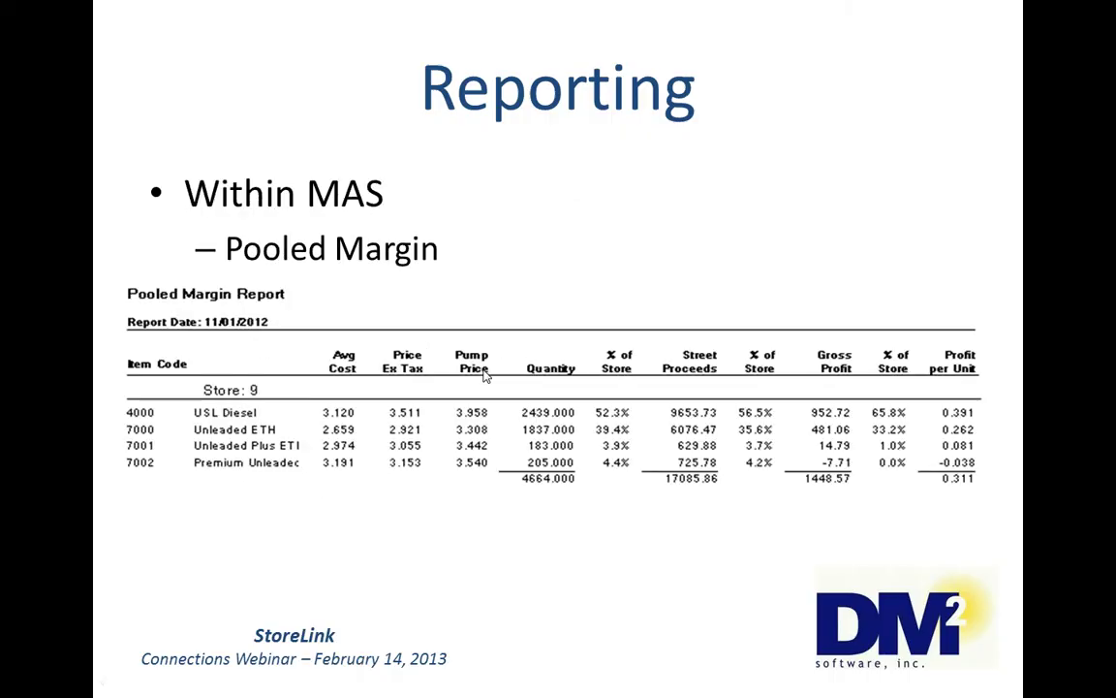
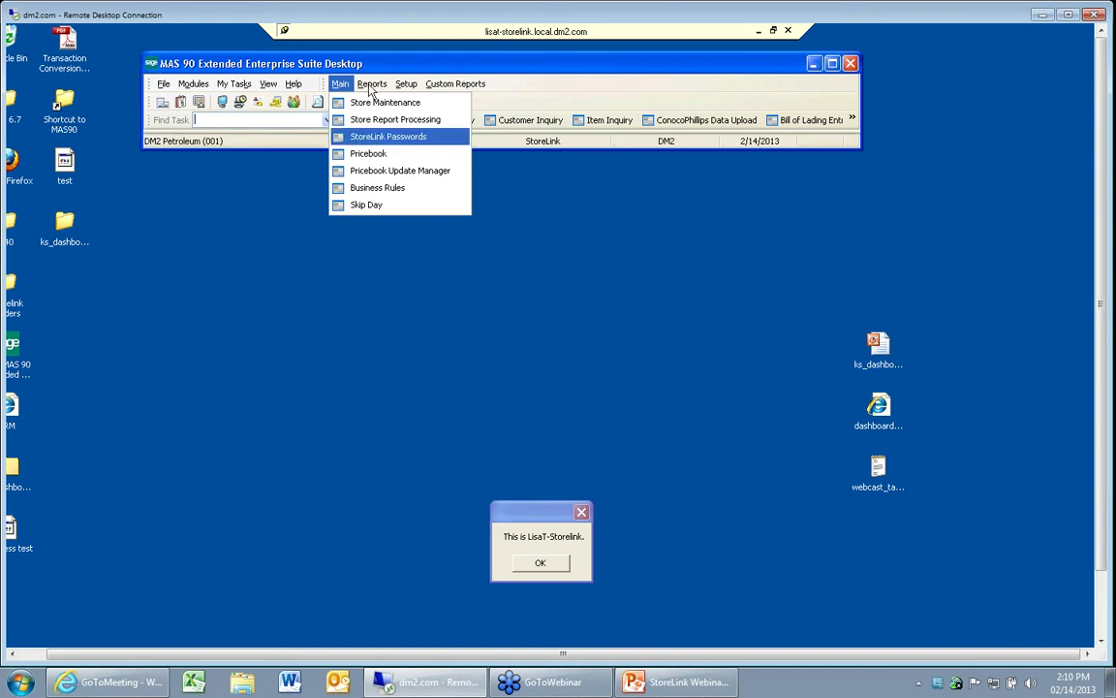
Open the Product Item Movement report and view the item level receiving for store 30.
mouse_move(371, 84)
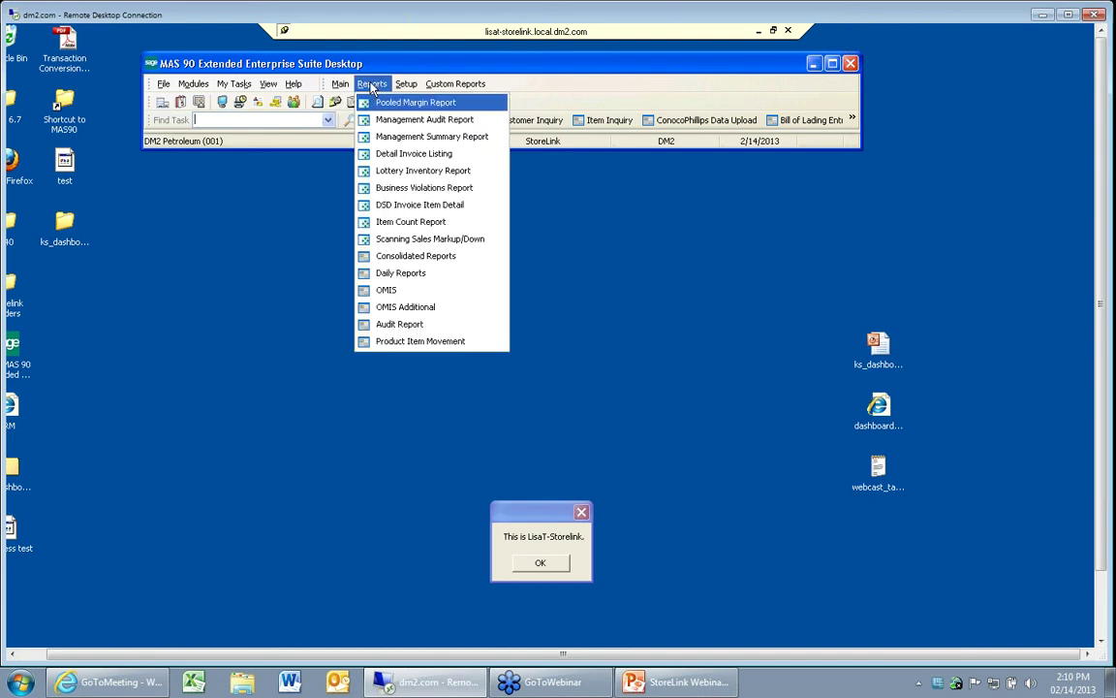
click(411, 344)
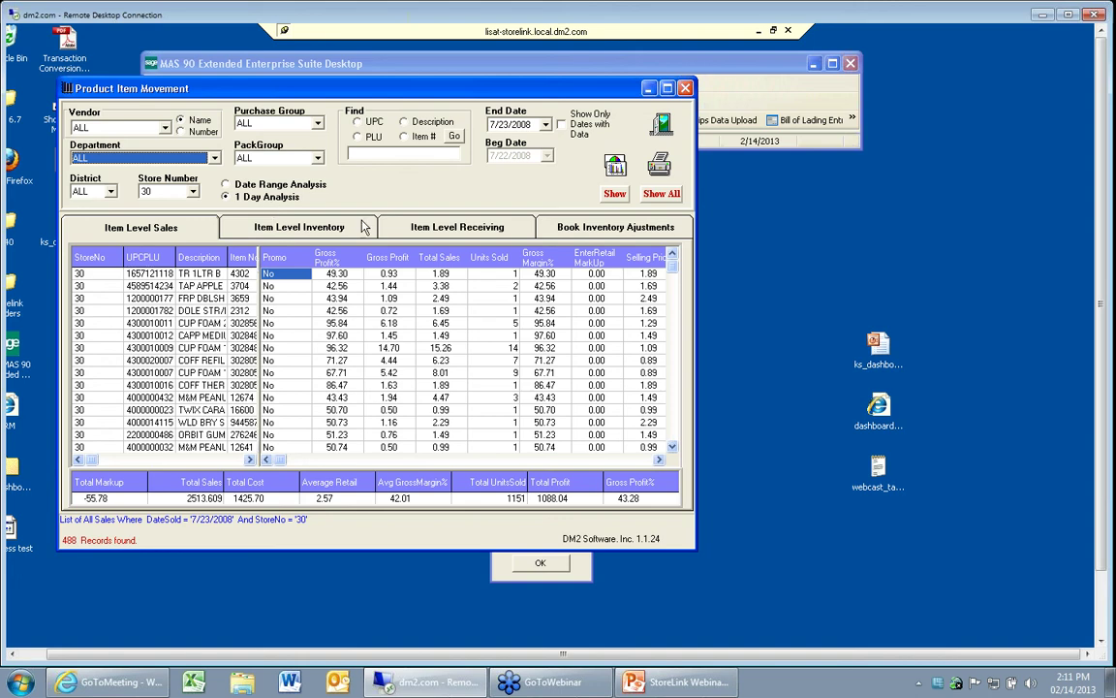
click(436, 231)
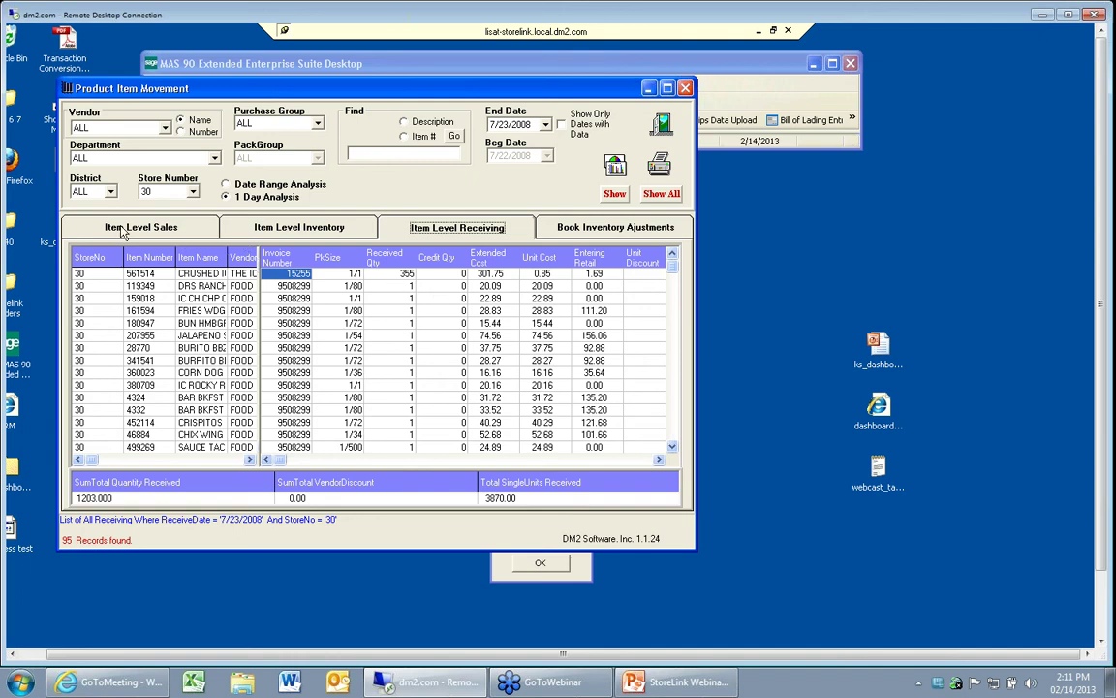
Review the item level inventory, book inventory adjustments and item level sales for store 30, and close Product Item Movement.
click(341, 230)
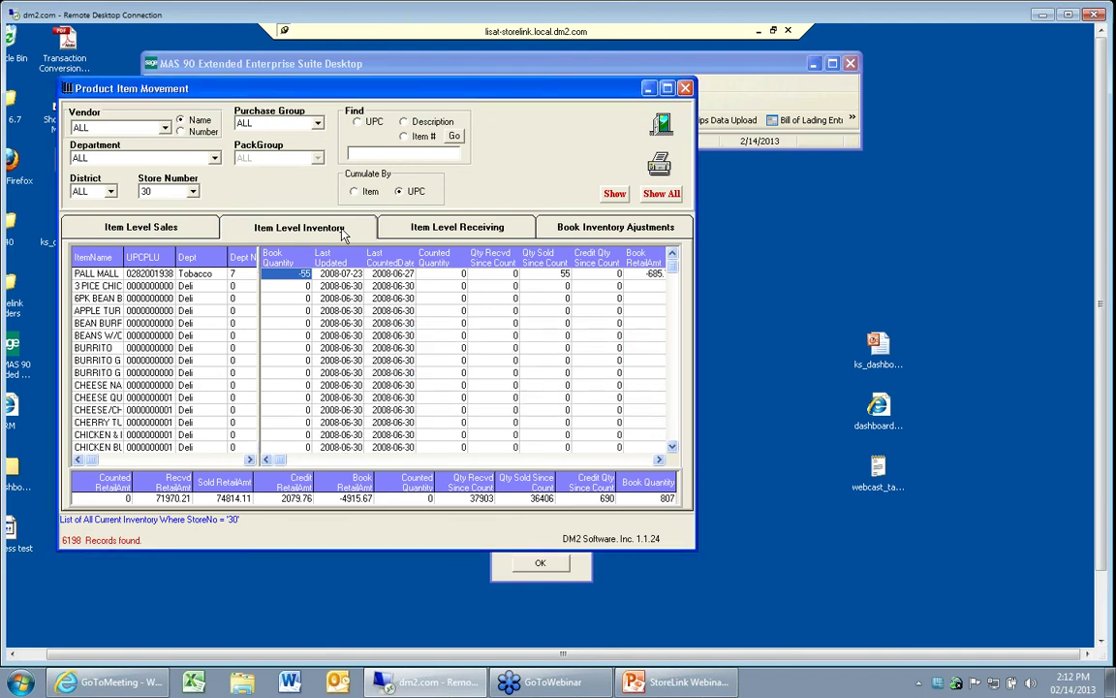
click(339, 231)
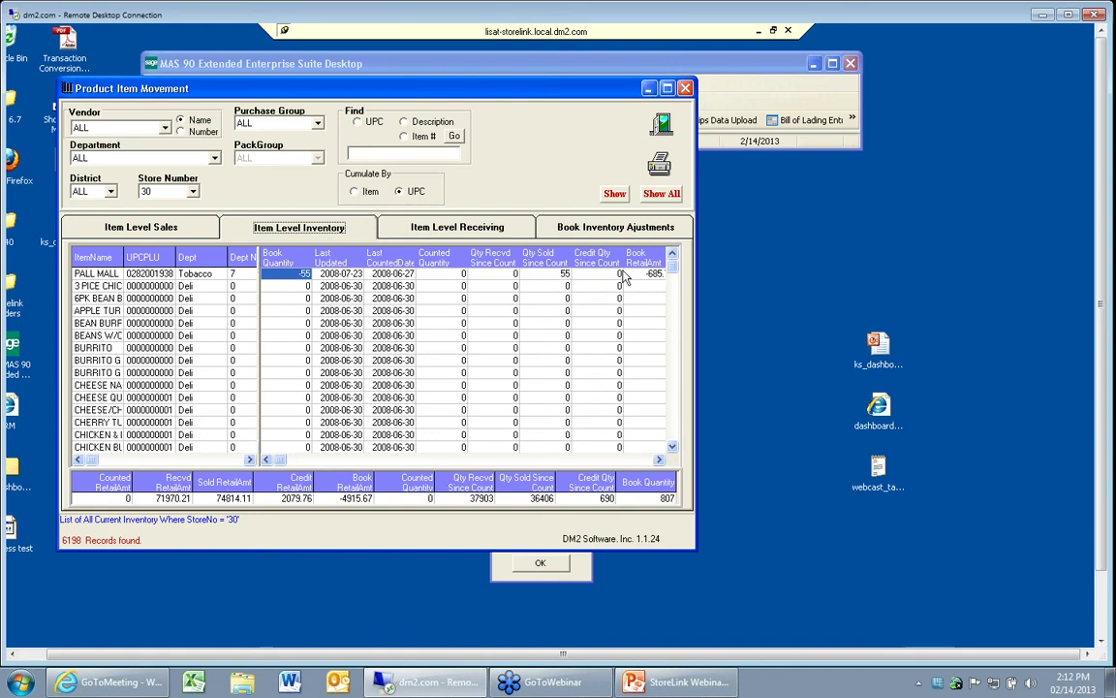
click(598, 227)
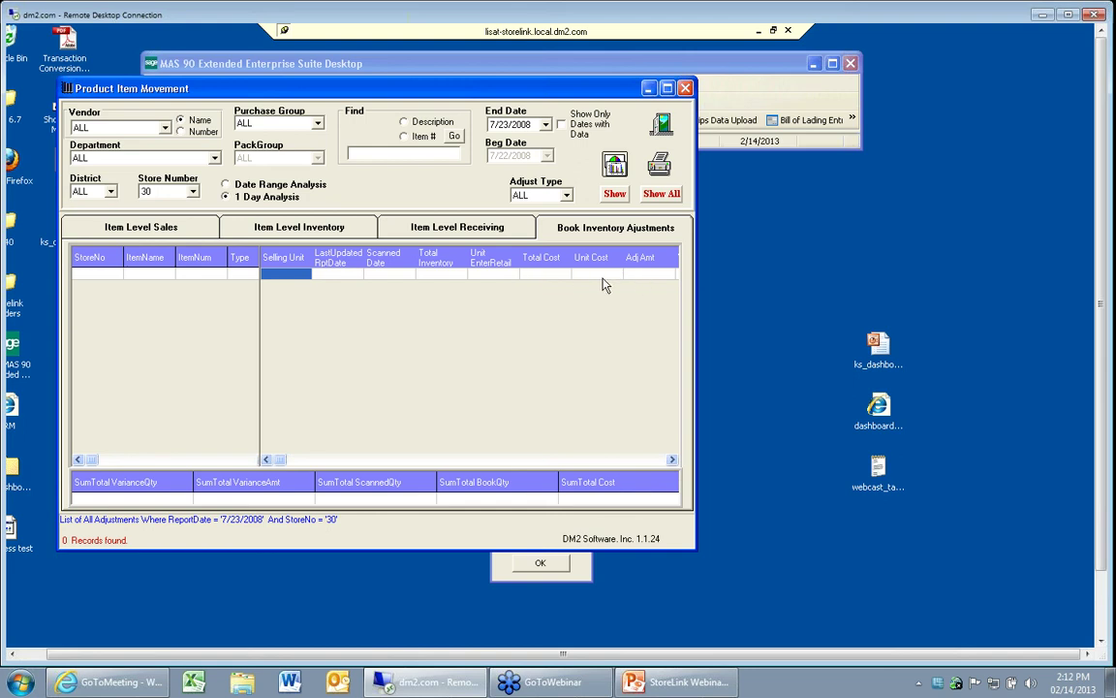
click(143, 229)
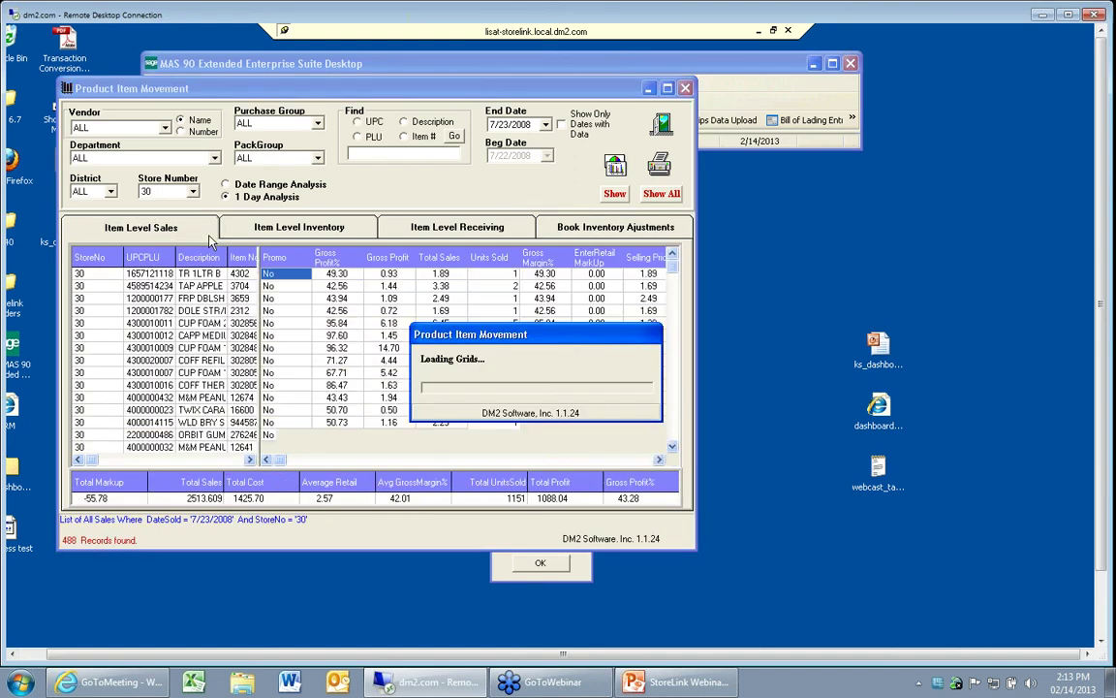
click(662, 125)
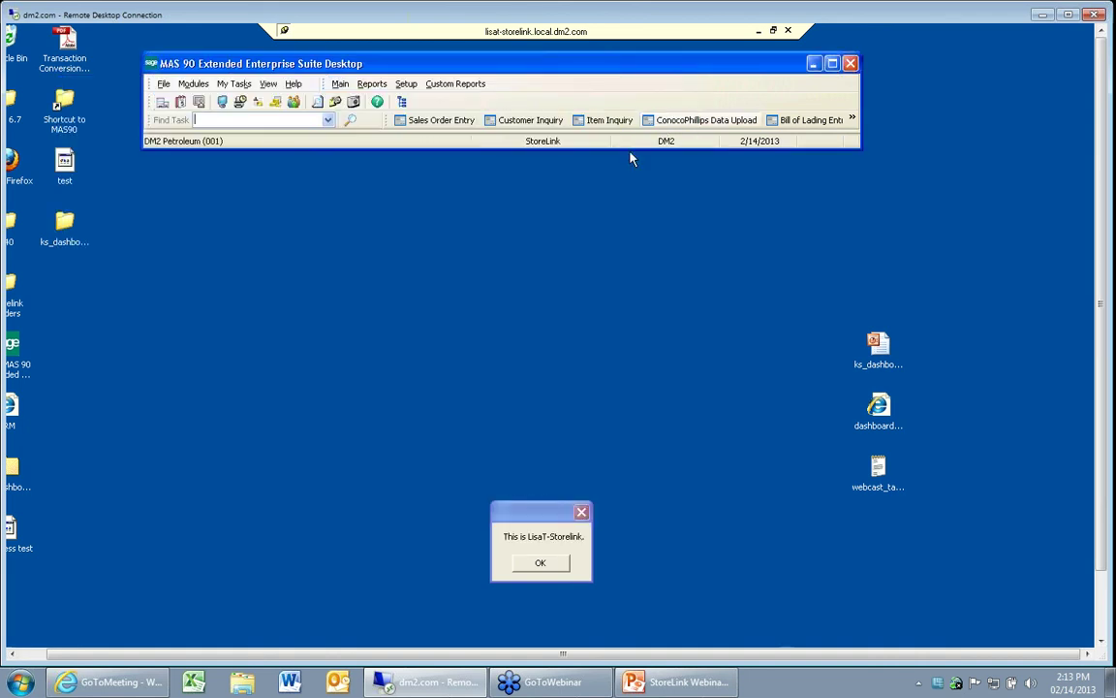
Open the Consolidated Reports and enlarge the Department Sales report window enough to show its totals.
click(371, 84)
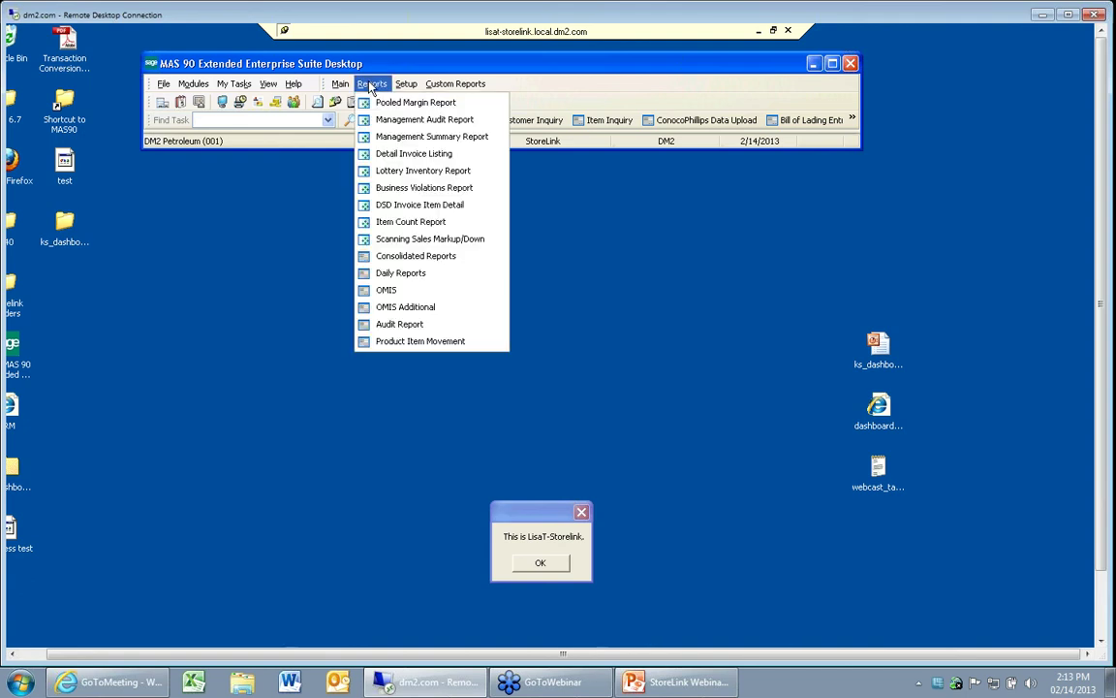
click(441, 258)
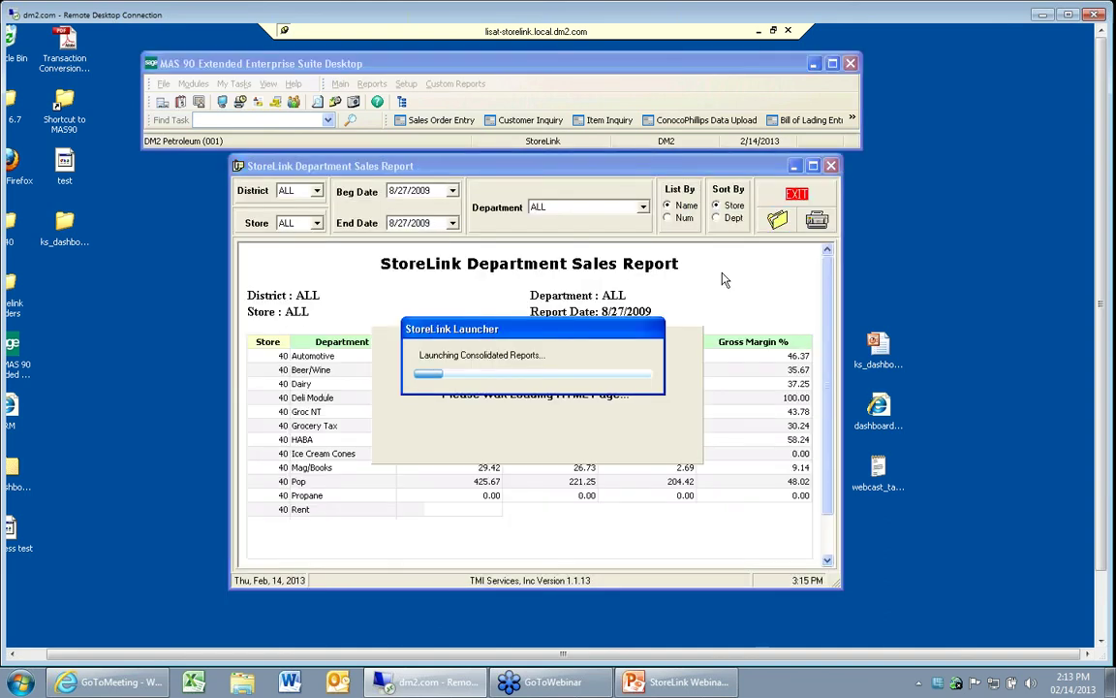
click(814, 167)
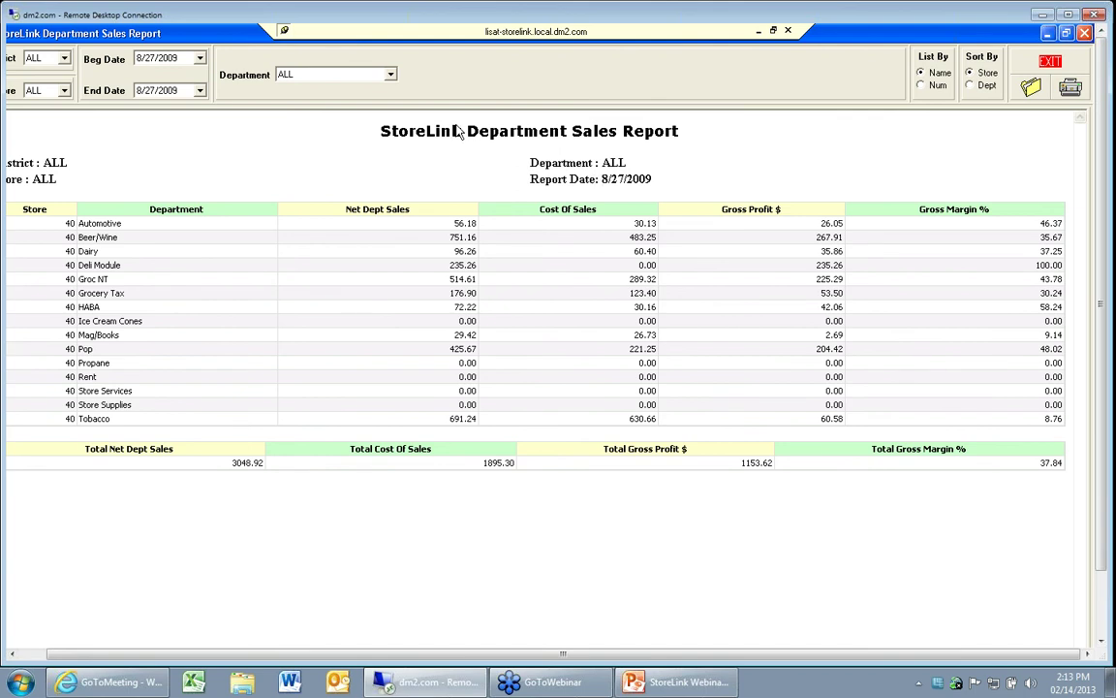
double_click(961, 33)
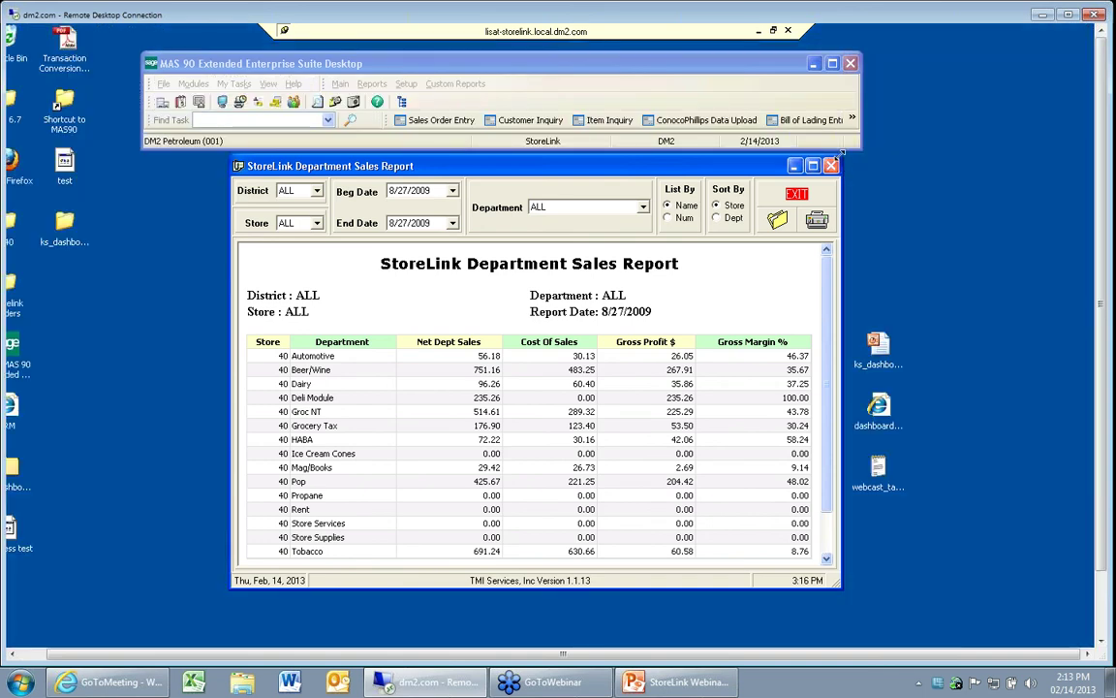
drag(320, 166, 320, 116)
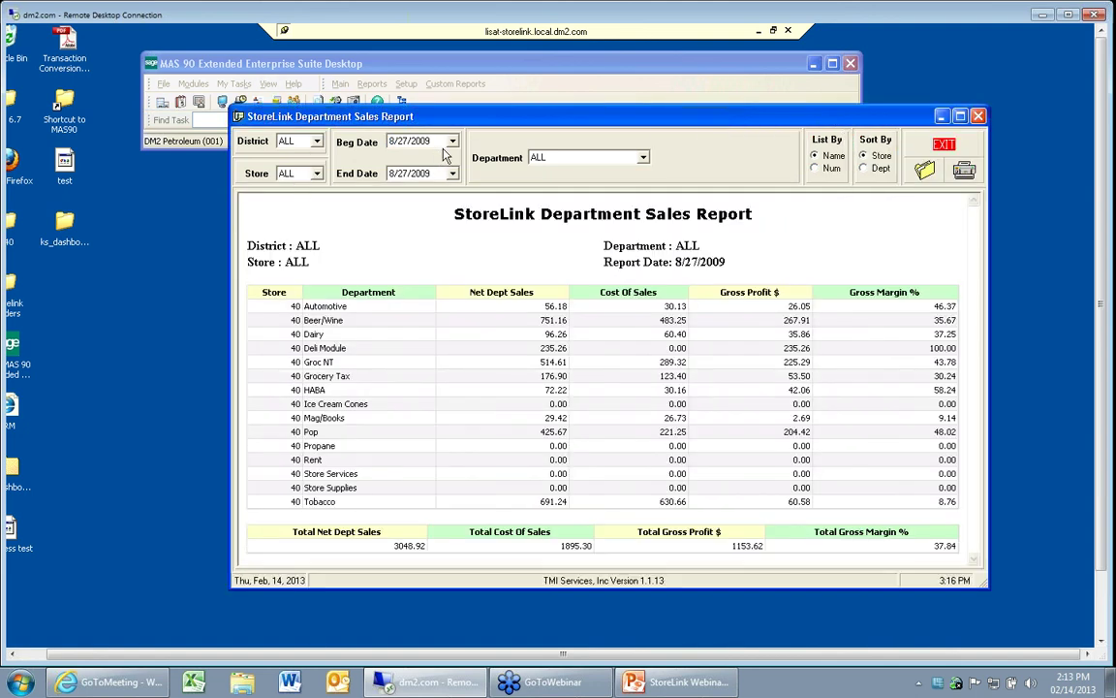
Filter the Department Sales report to the Automotive department and return it to ALL departments.
click(645, 159)
click(553, 178)
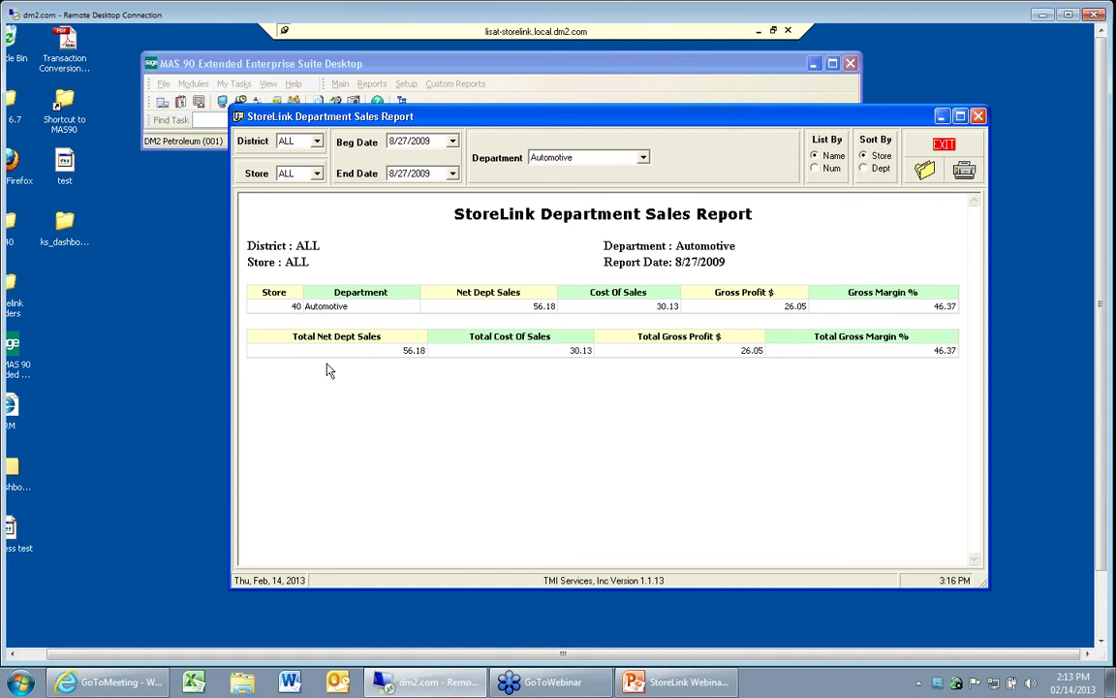
click(642, 159)
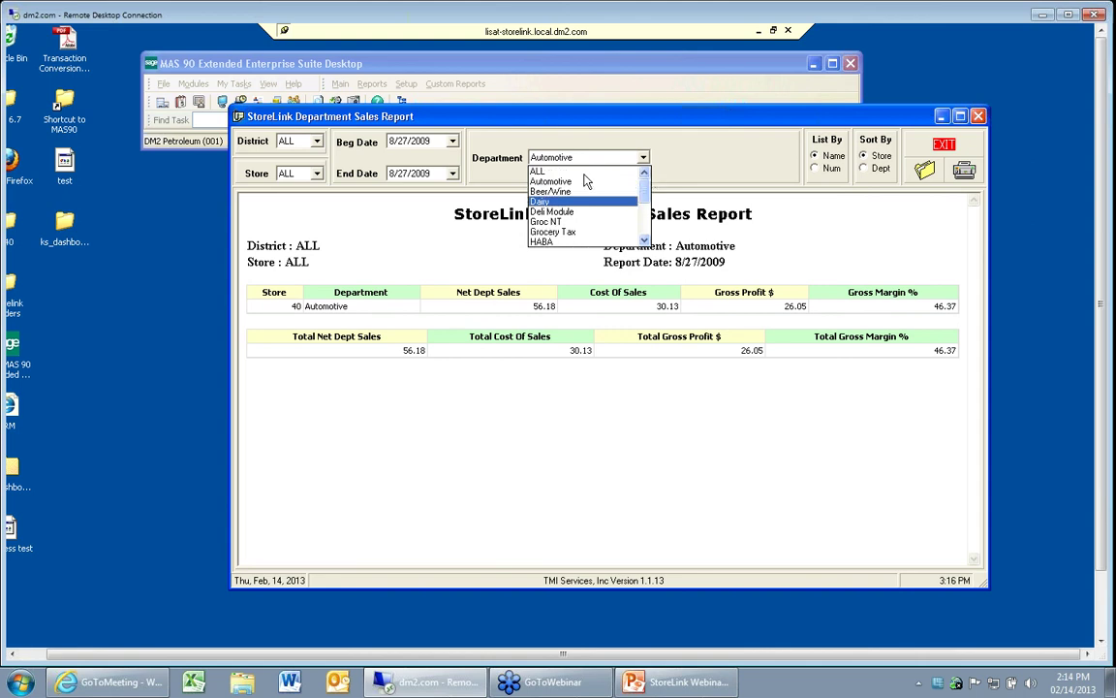
click(580, 171)
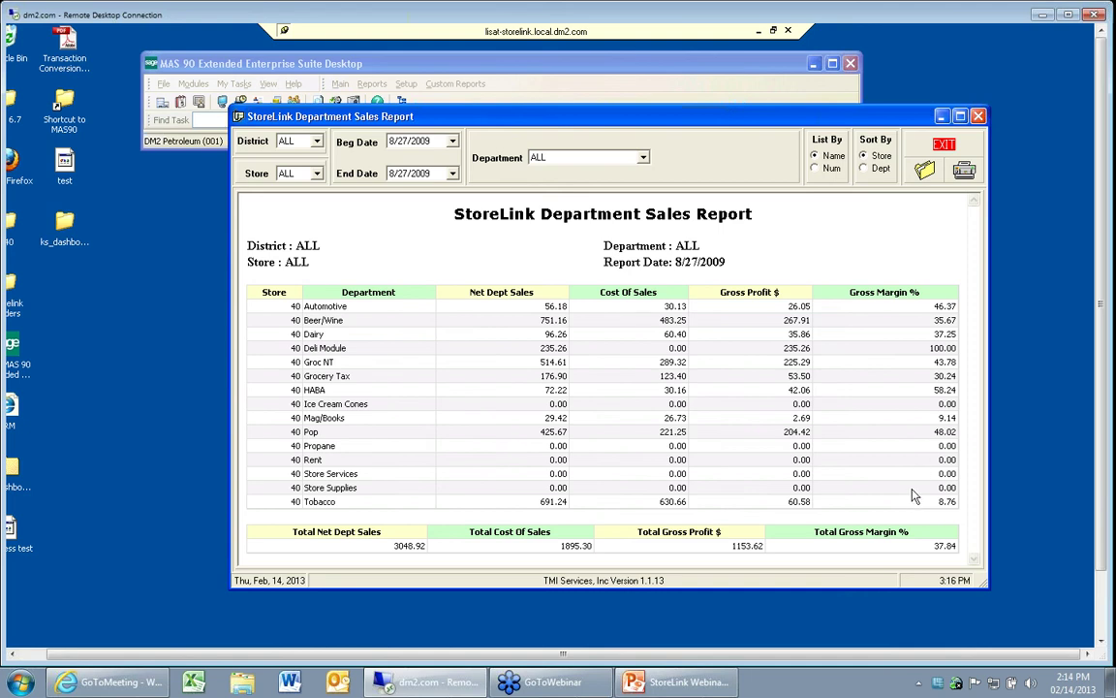
Display the Bad Merchandise report and the Department Inventory report, enlarging the window to fit the inventory totals.
click(926, 173)
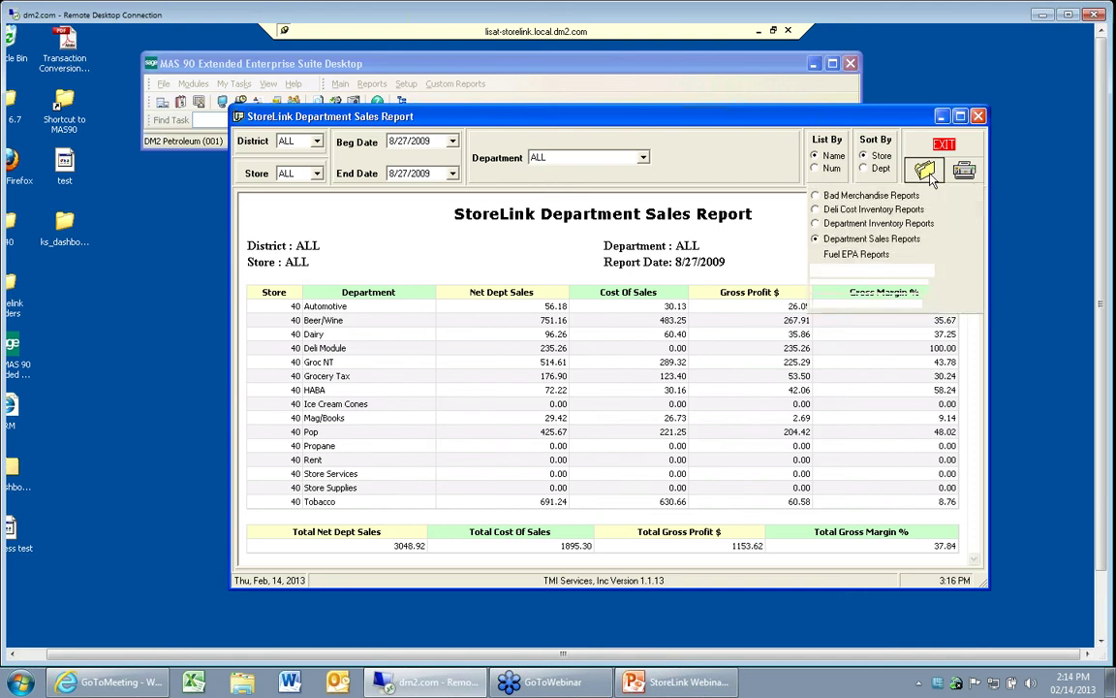
click(823, 197)
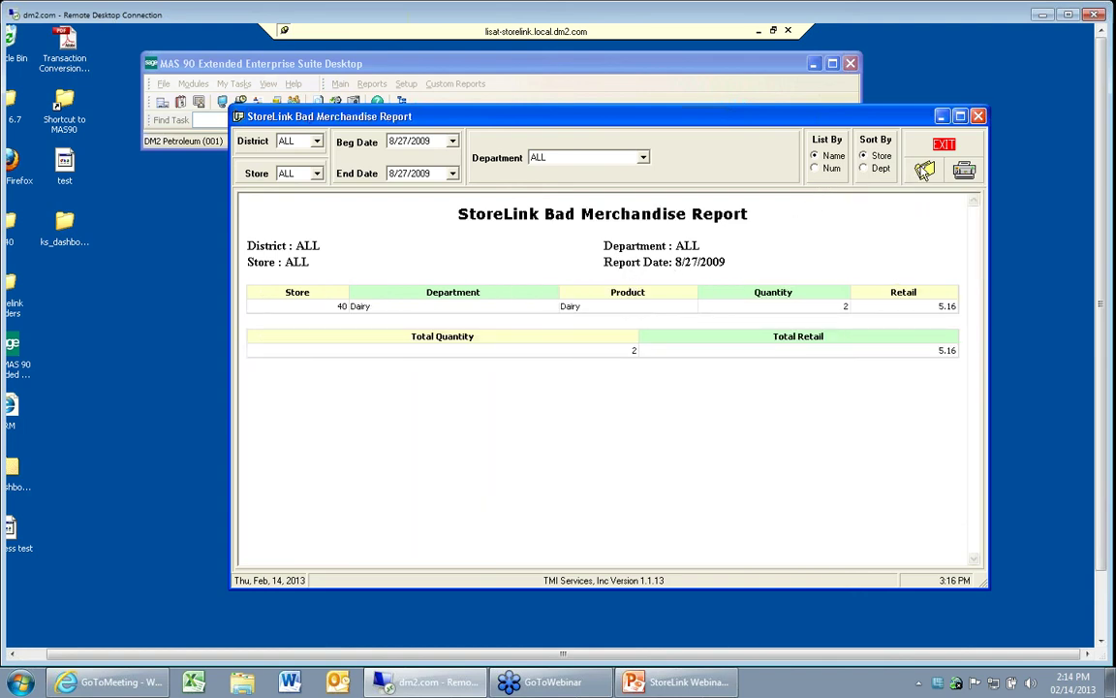
click(925, 171)
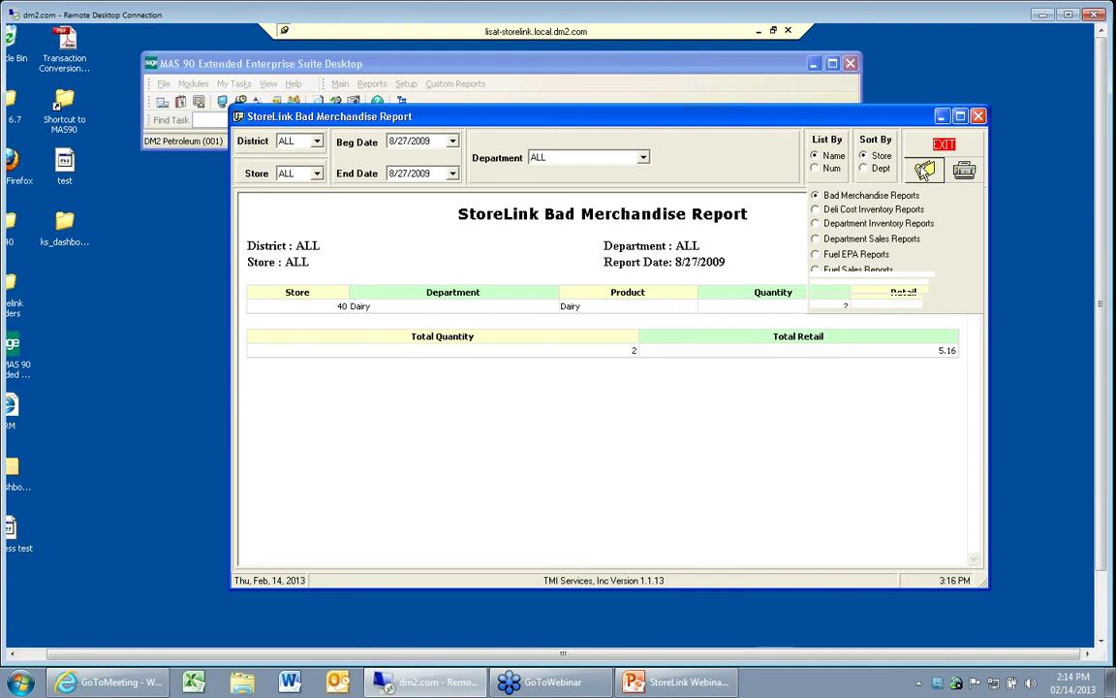
click(817, 225)
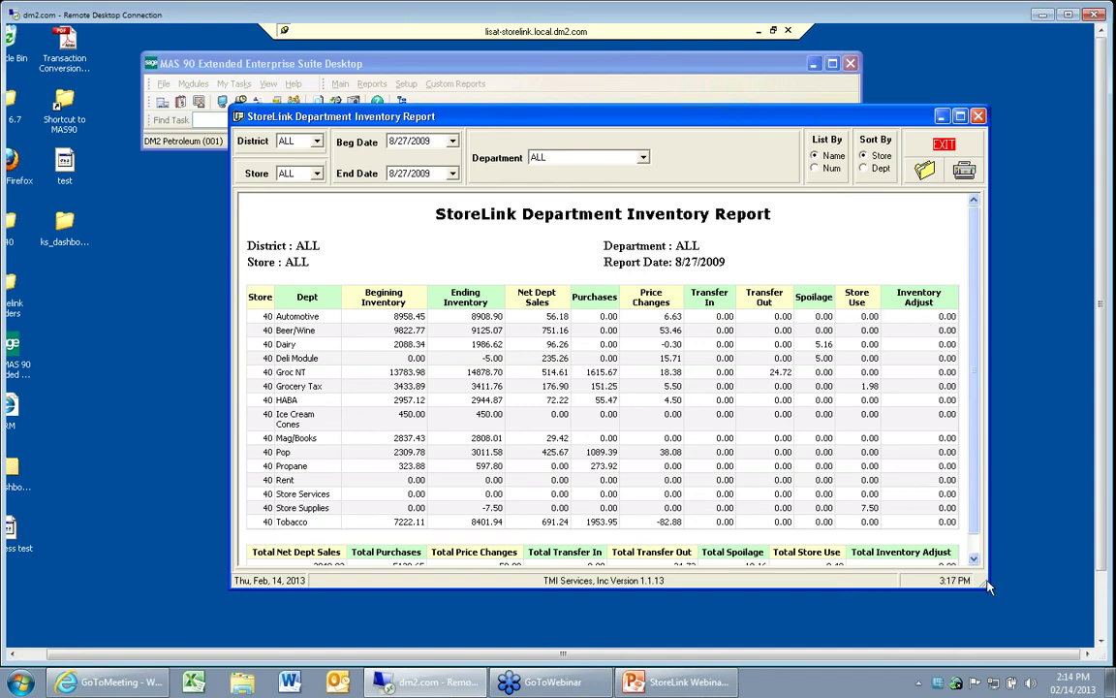
drag(989, 586, 995, 613)
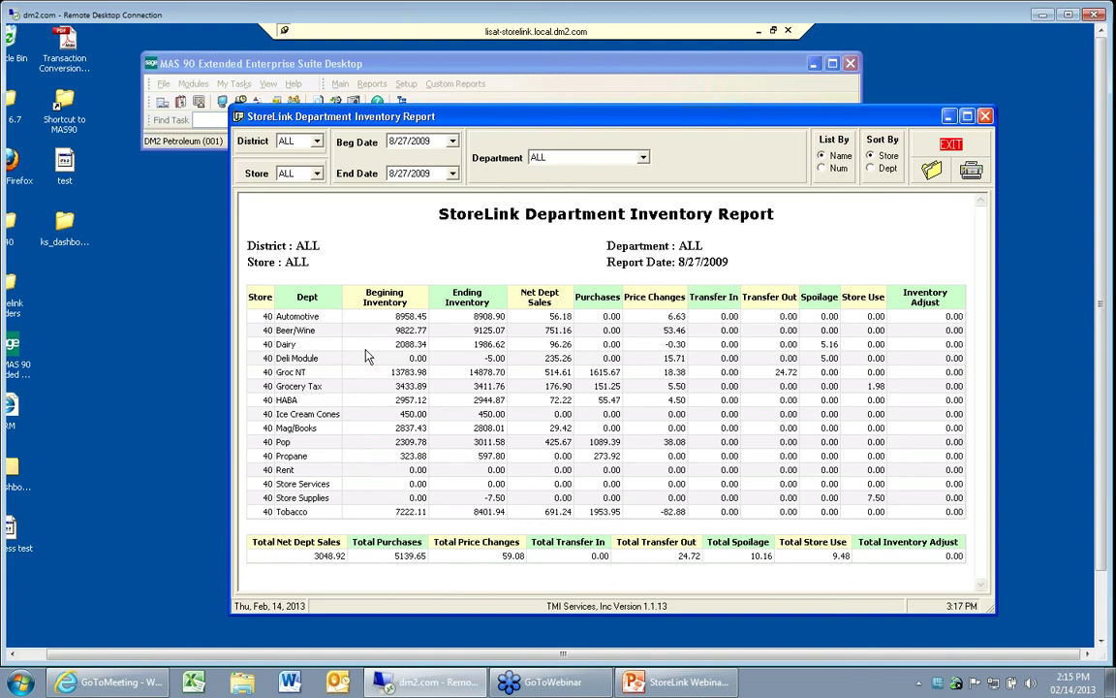
Redisplay the Department Sales report, switch to the Fuel EPA report, and enlarge its window to review it down to the EPA tolerance.
click(932, 172)
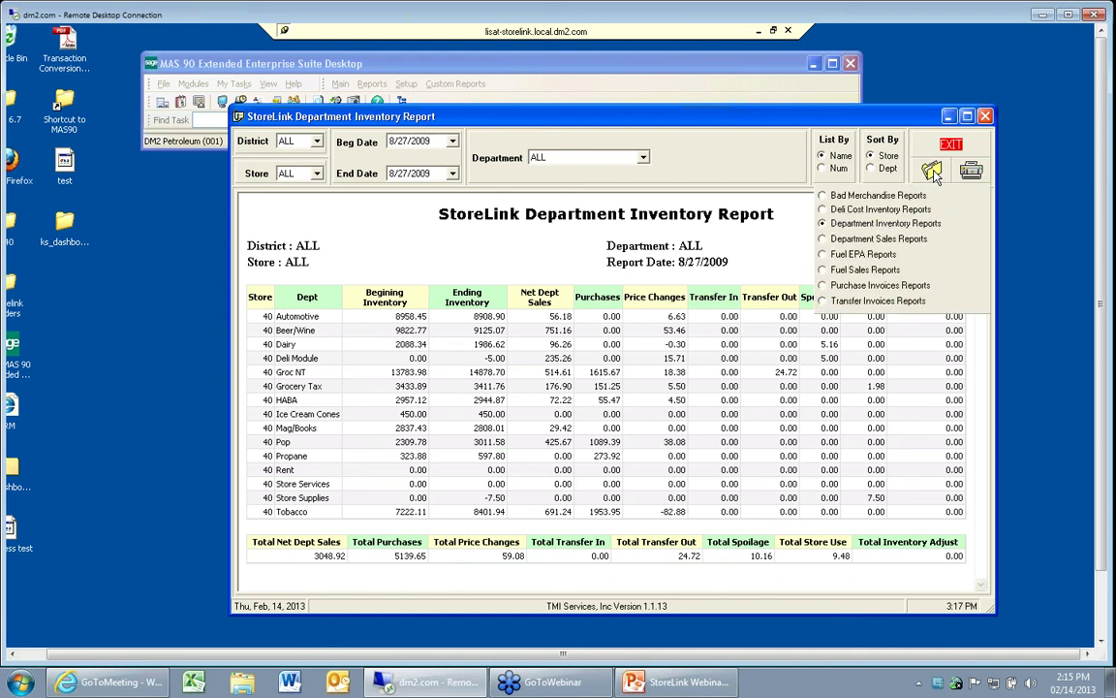
click(824, 242)
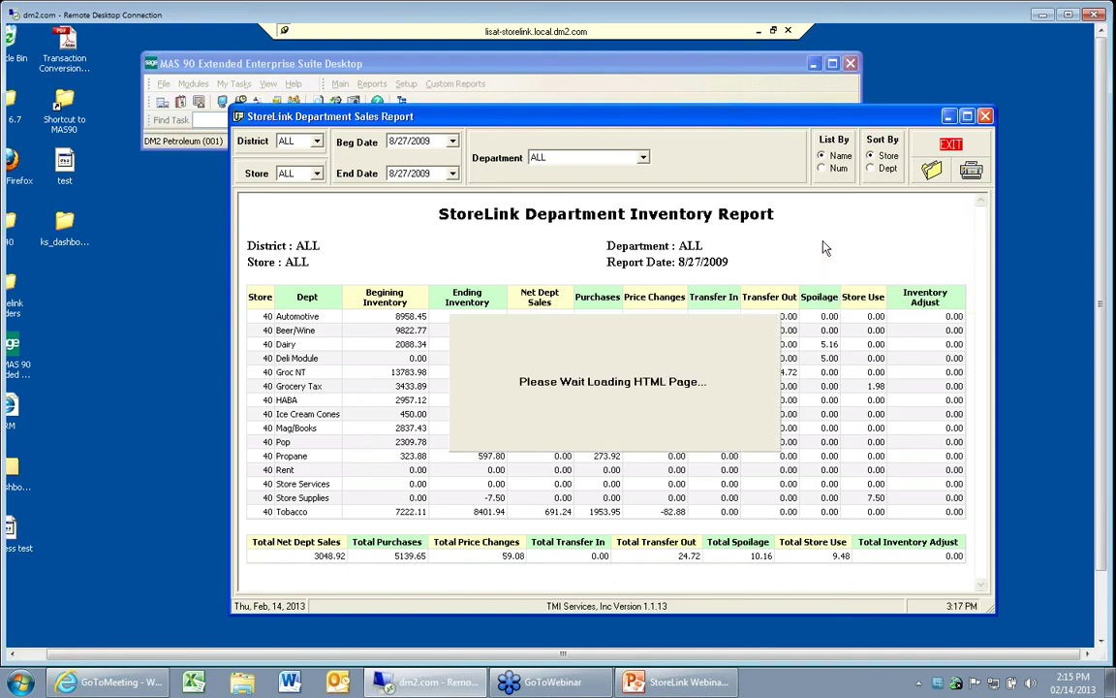
click(934, 171)
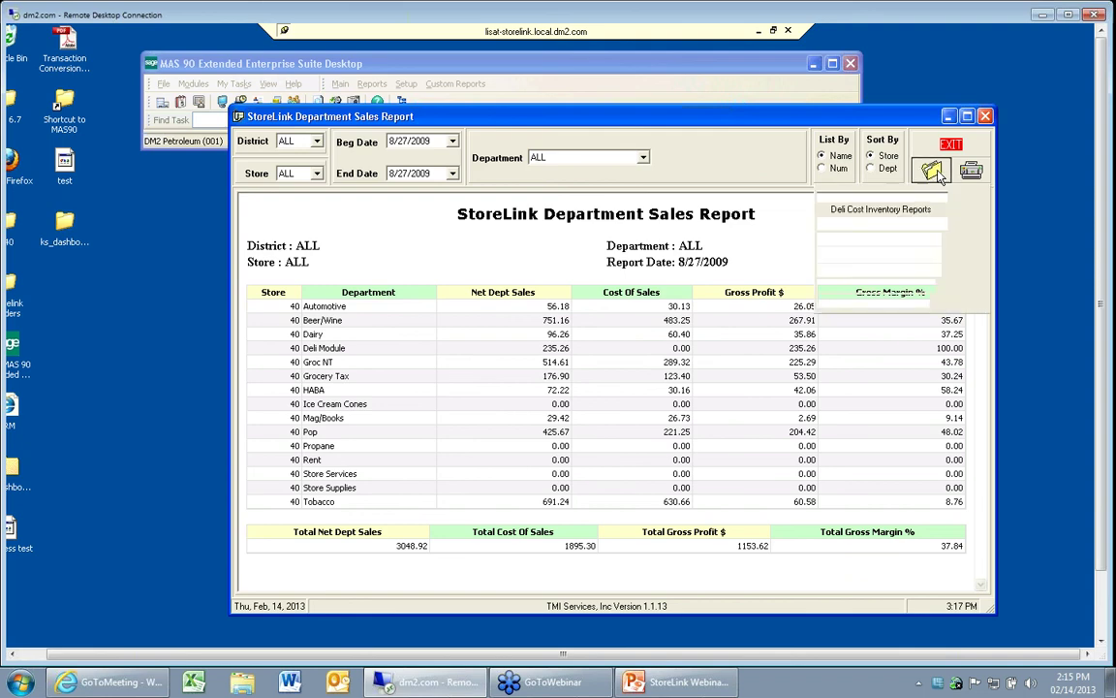
click(843, 260)
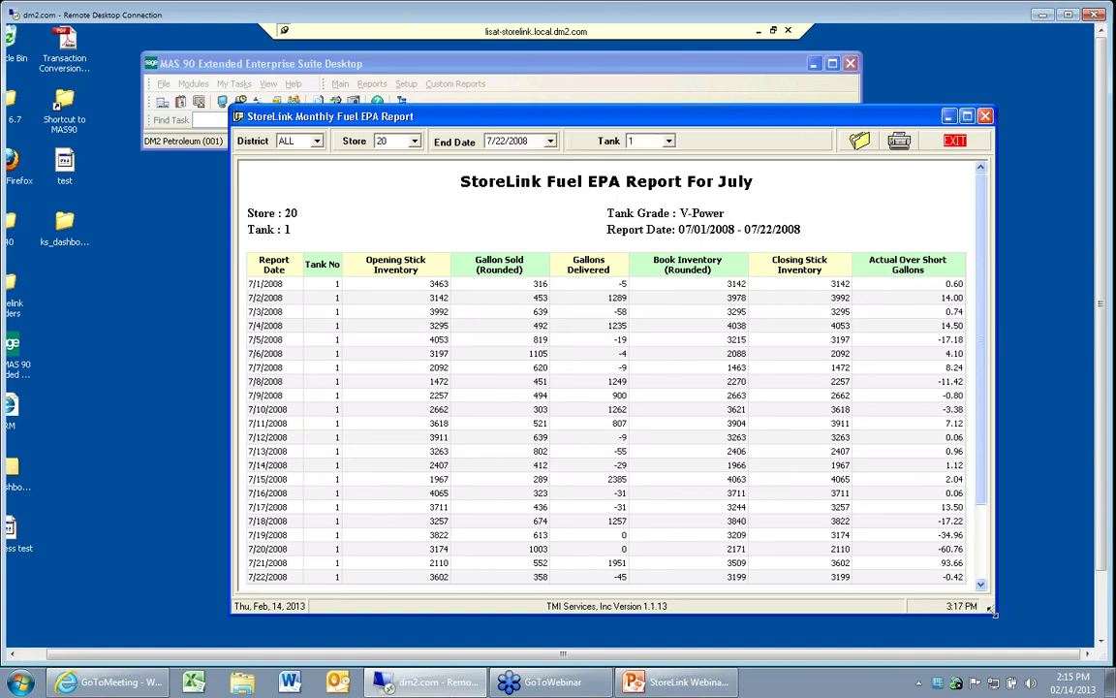
drag(993, 612, 1086, 657)
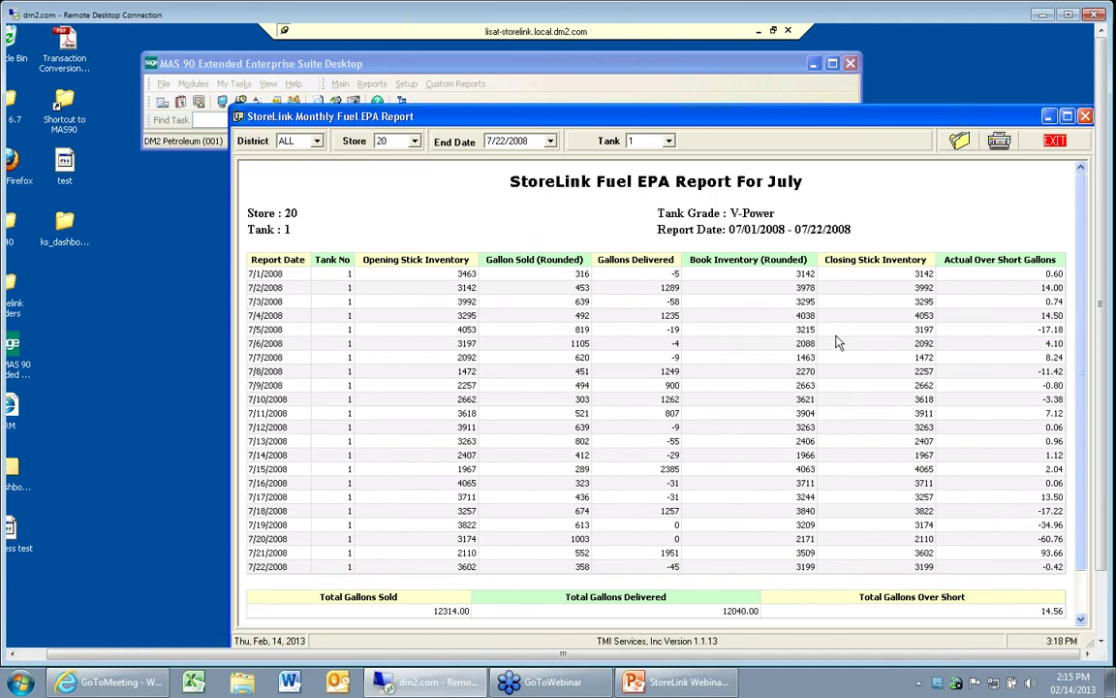
scroll(838, 341, down, 1)
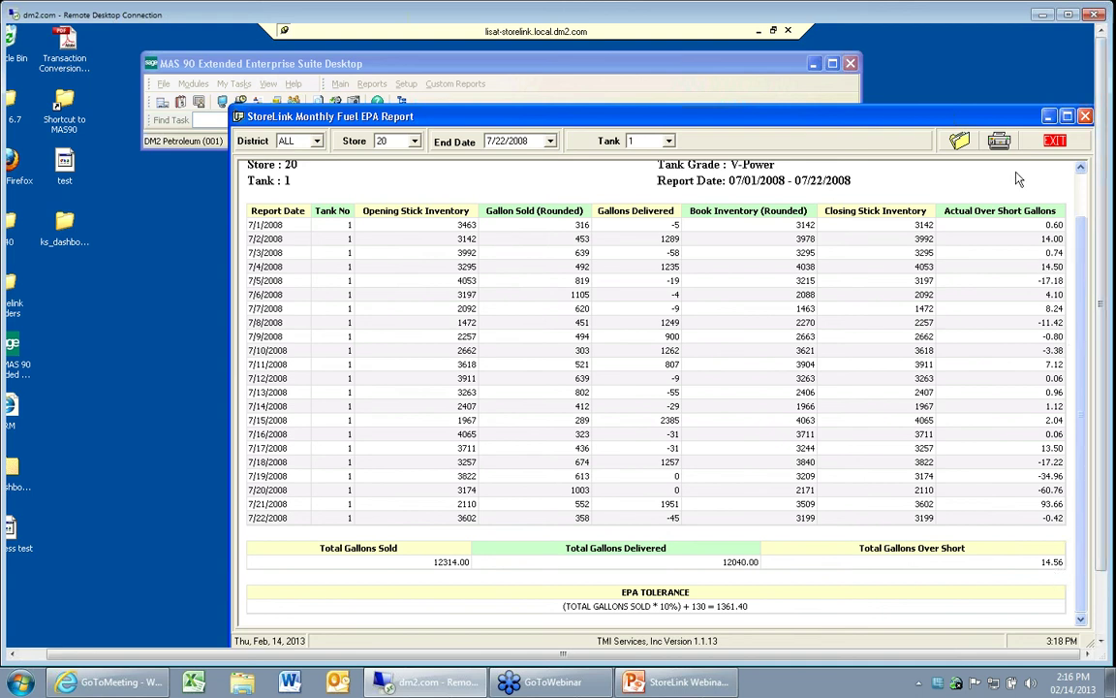
Display the Fuel Sales, Purchase Invoices and Transfer Invoices reports in turn, and close the consolidated reports.
click(961, 144)
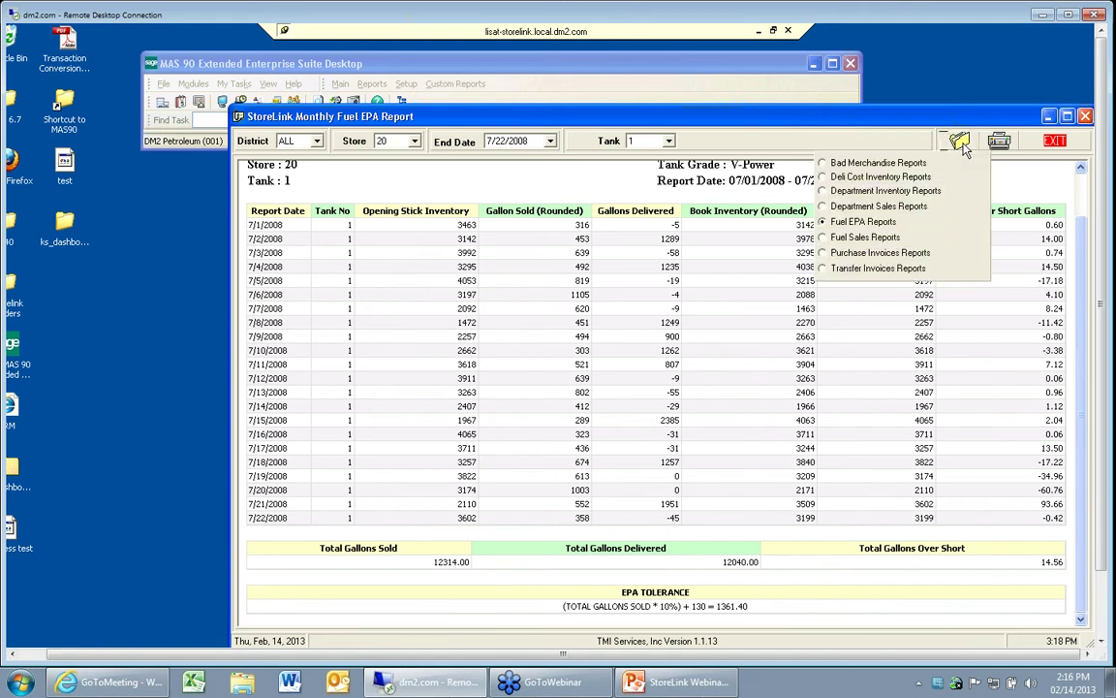
click(845, 238)
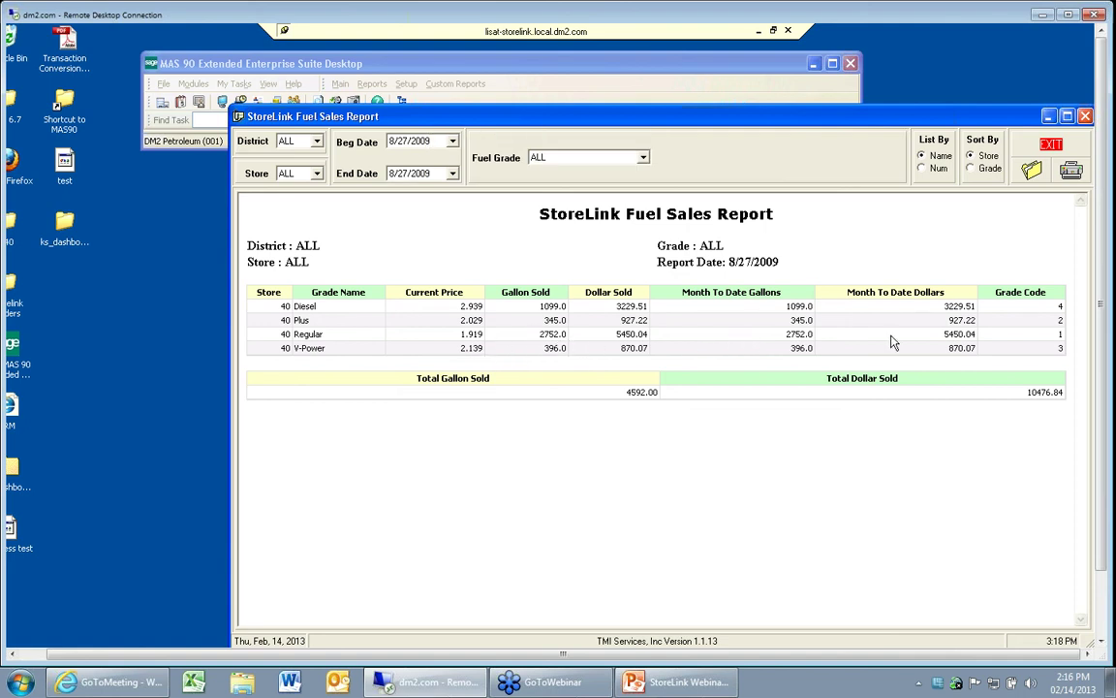
click(1031, 170)
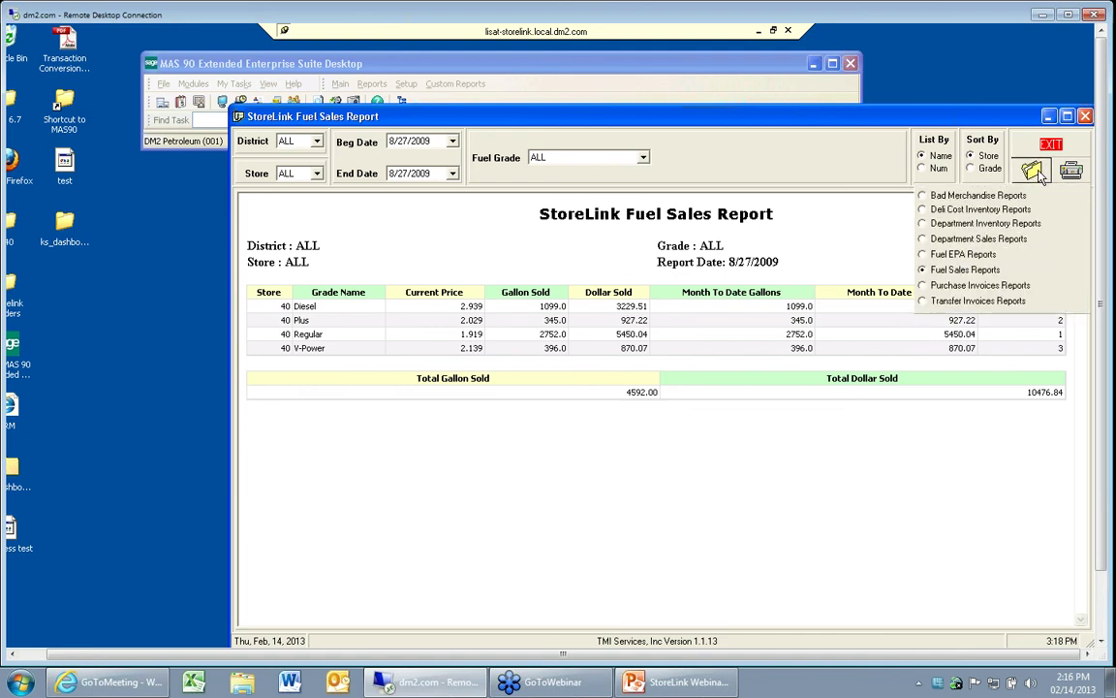
click(944, 286)
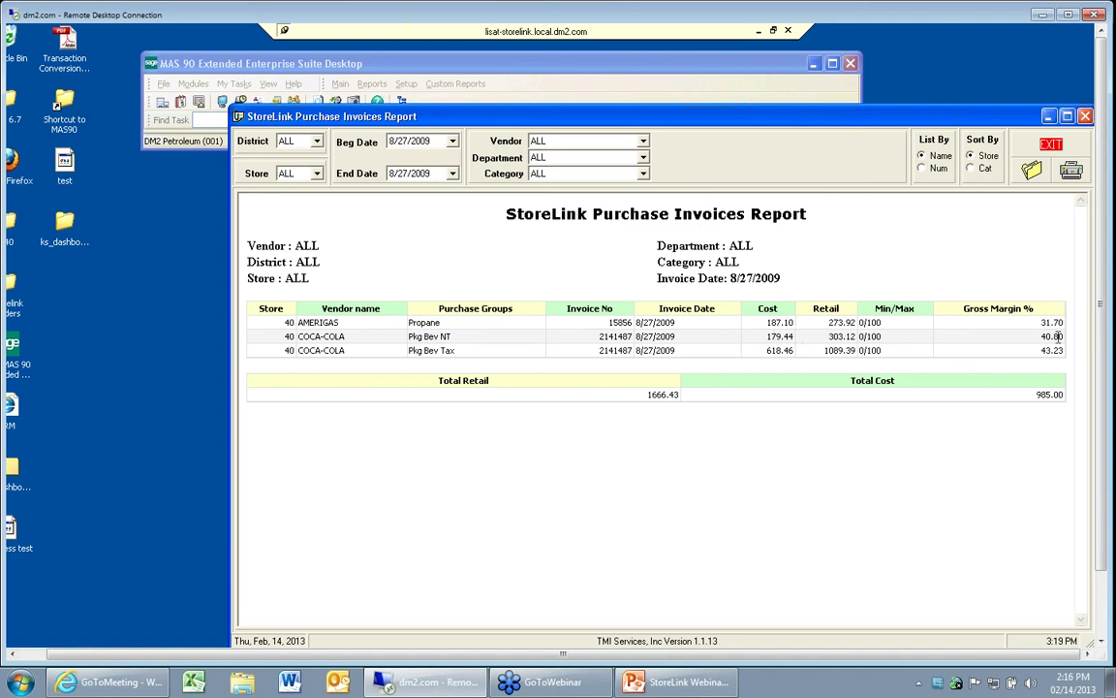
click(1034, 172)
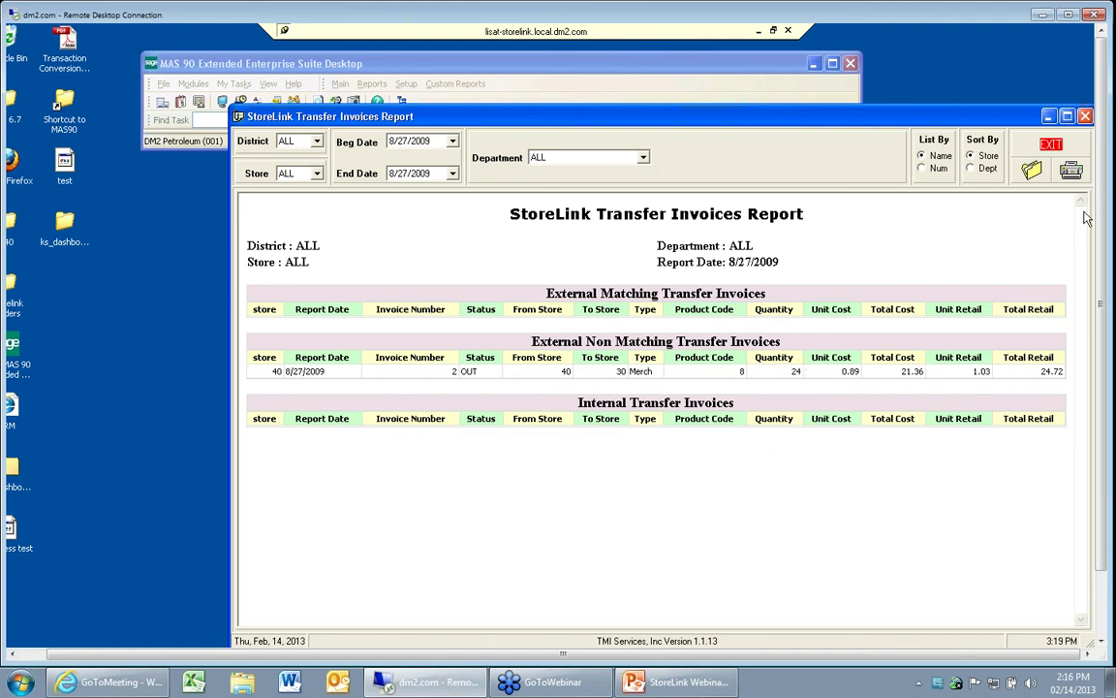
click(1054, 145)
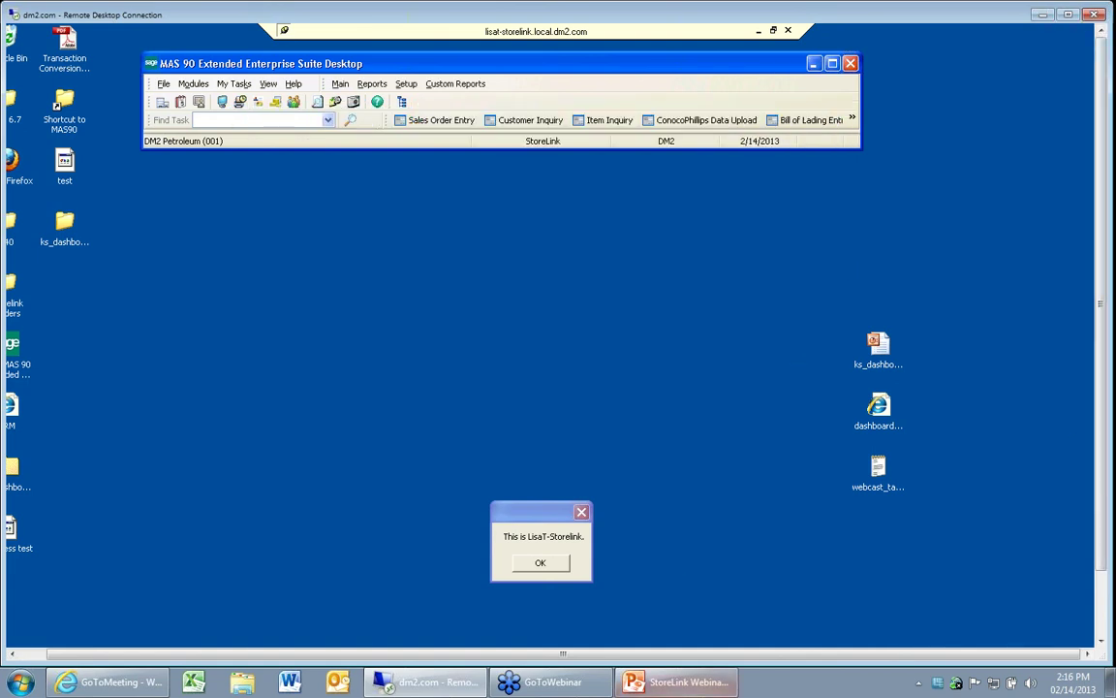
Switch back to PowerPoint, resume the slide show from slide 24, and advance past the SQL slide to the Storelink Daily Recap slide.
click(688, 688)
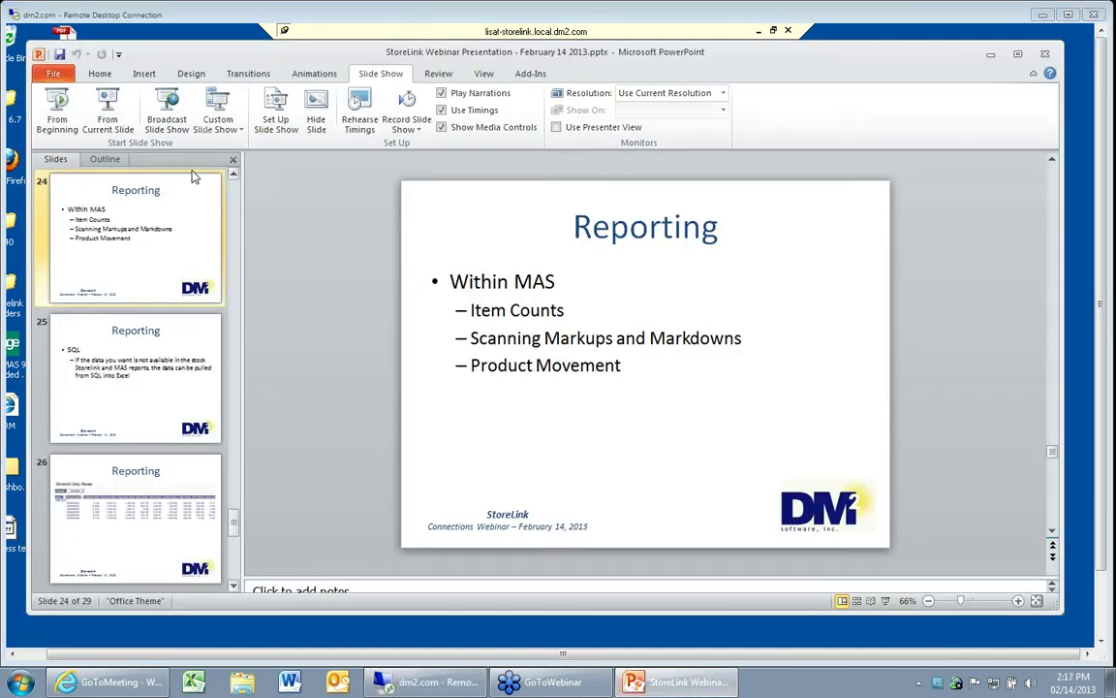
click(102, 115)
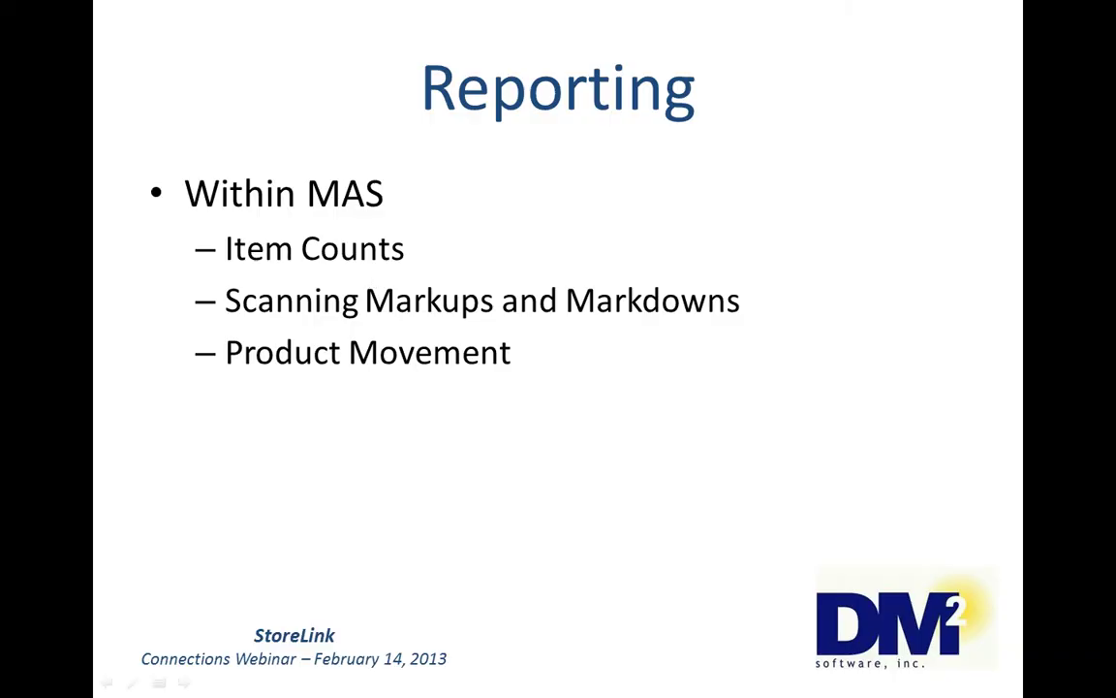
key(Right)
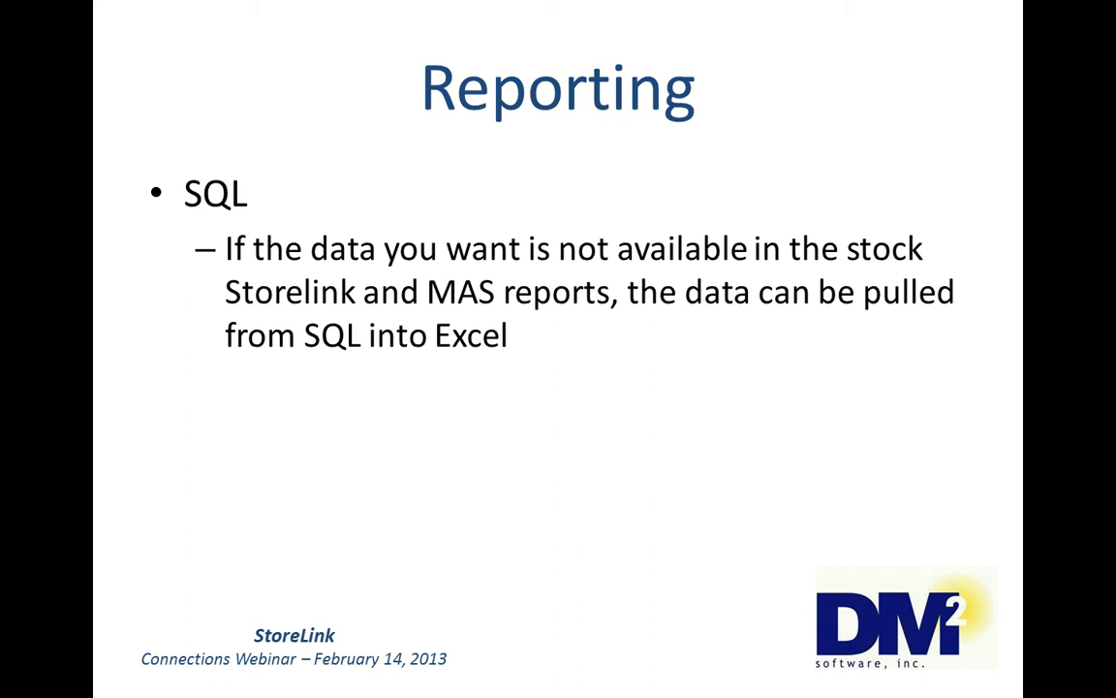
key(Right)
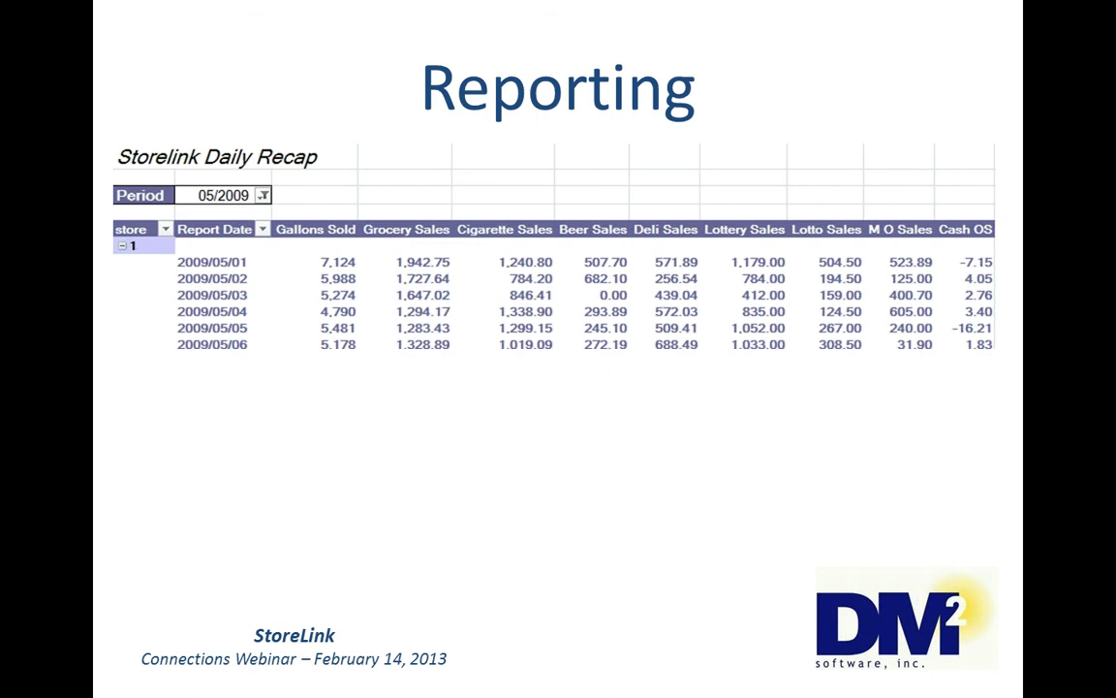